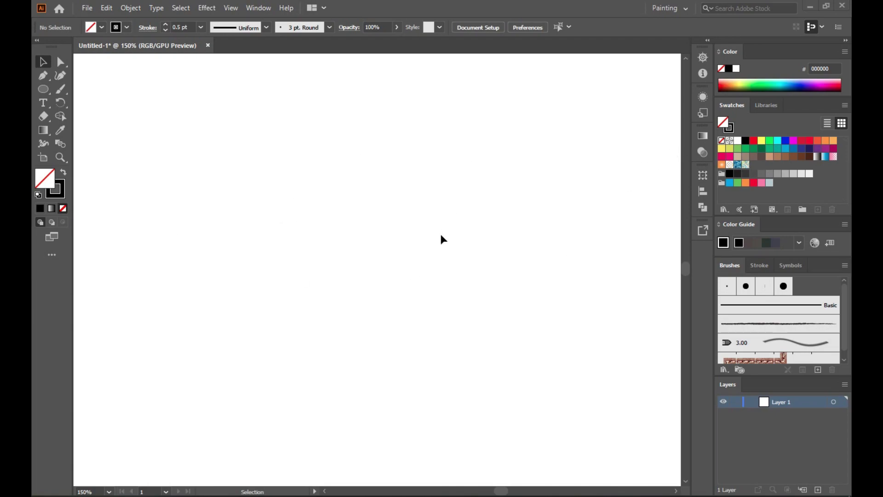
# Step: Create a 50 × 50 px circle by entering its exact size with the Ellipse tool
pyautogui.click(46, 91)
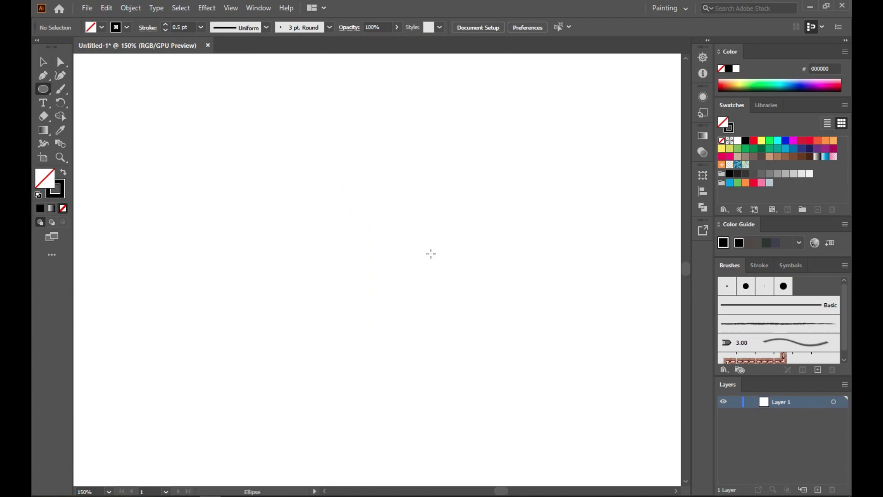
pyautogui.click(354, 223)
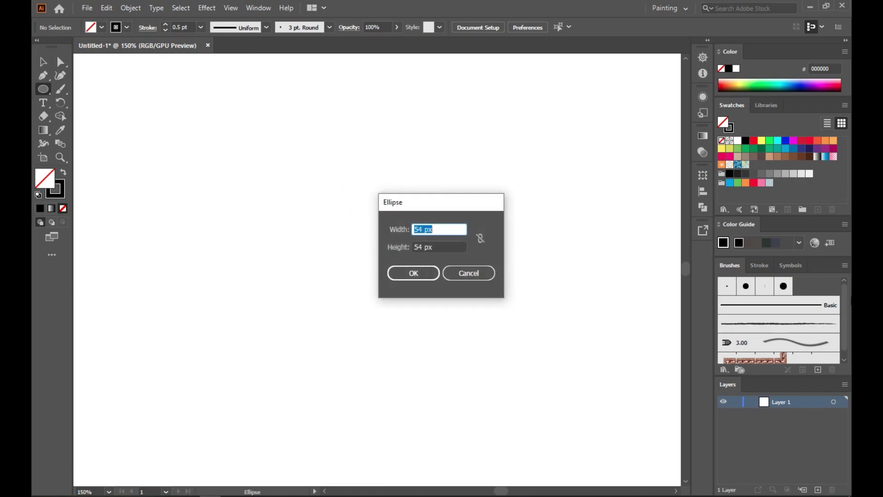
pyautogui.click(422, 229)
pyautogui.press('BackSpace')
pyautogui.write('0')
pyautogui.click(424, 249)
pyautogui.press('BackSpace')
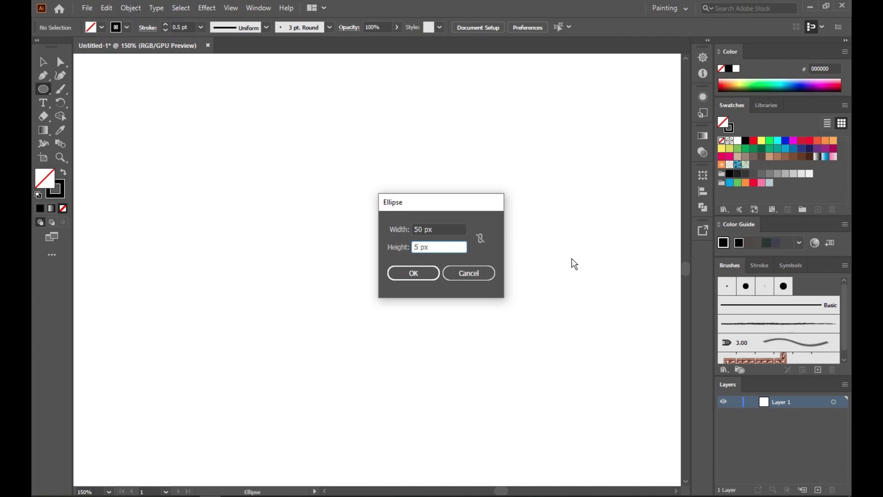
pyautogui.write('0')
pyautogui.press('Return')
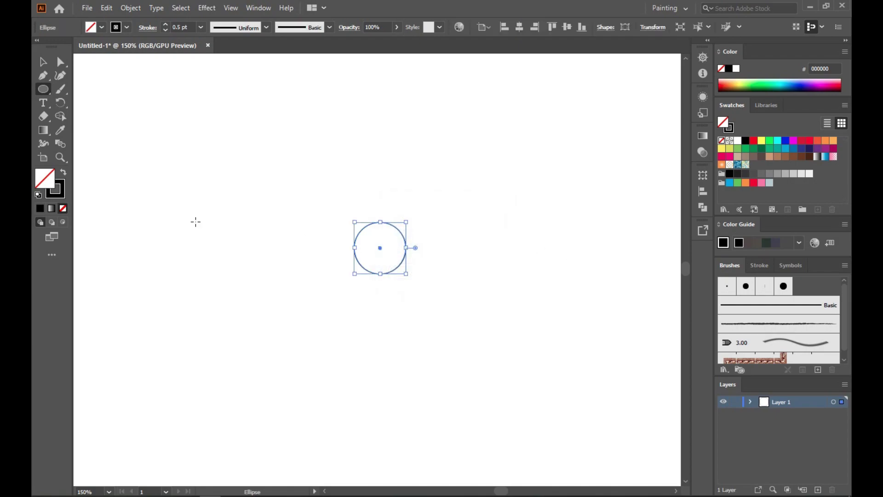
# Step: Marquee-select the new circle with the Selection tool
pyautogui.click(42, 61)
pyautogui.click(236, 154)
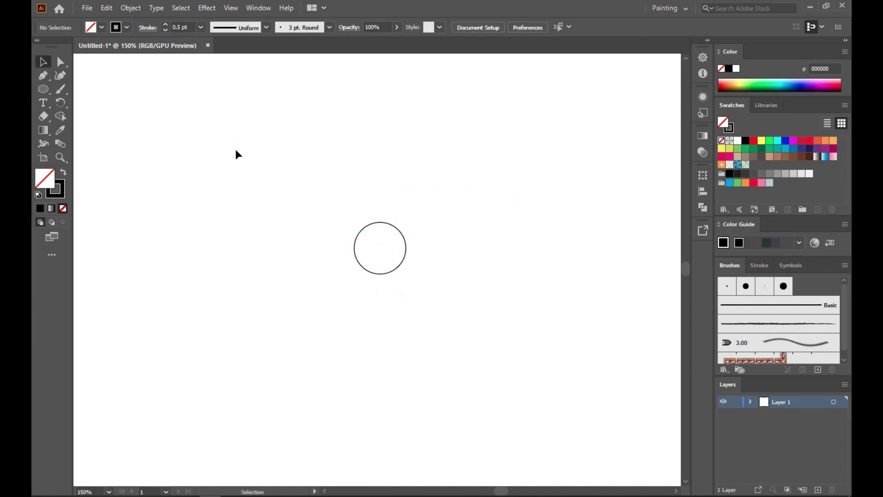
pyautogui.moveTo(296, 205); pyautogui.dragTo(440, 299)
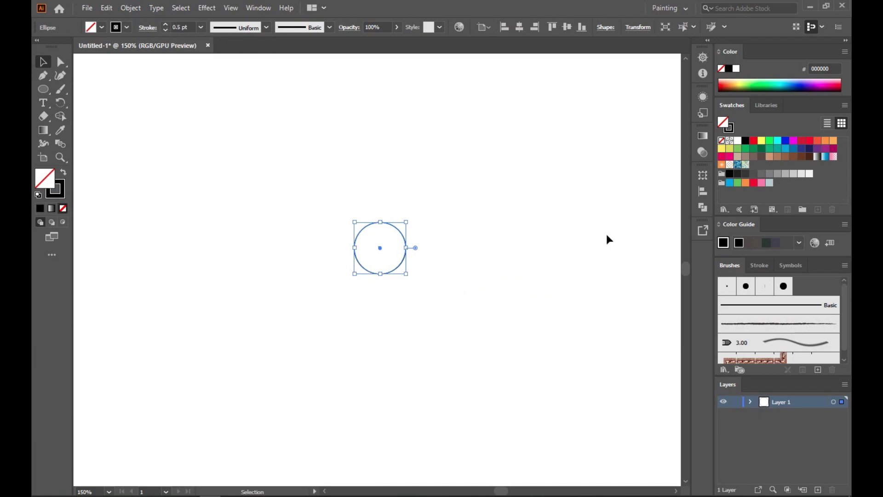
# Step: Paste a copy of the circle in place and scale it up from centre into a second ring
pyautogui.click(103, 7)
pyautogui.click(148, 63)
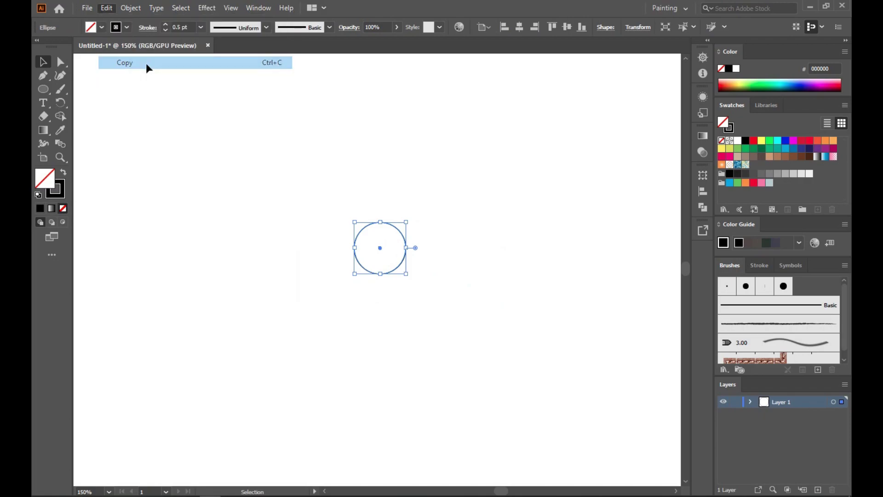
pyautogui.click(104, 9)
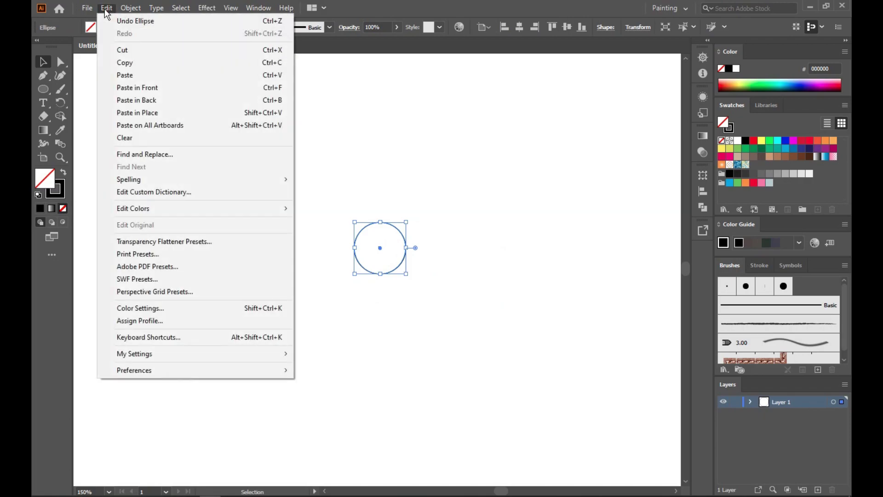
pyautogui.click(149, 117)
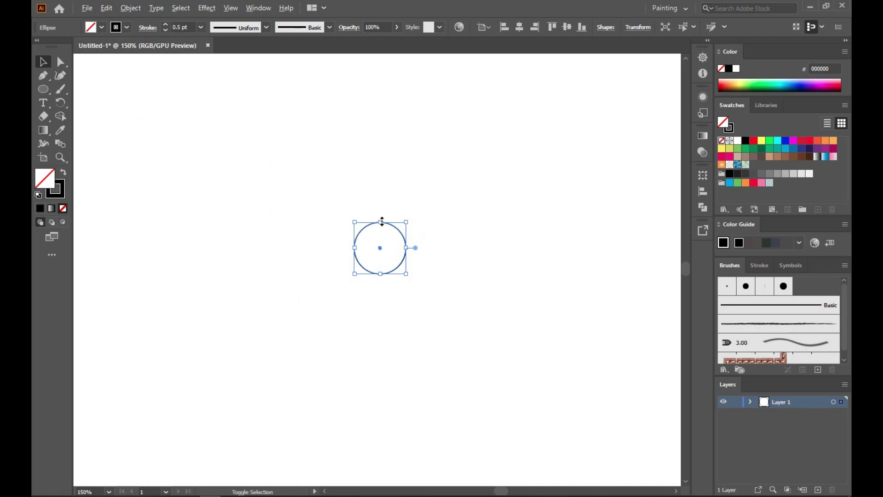
pyautogui.moveTo(383, 220); pyautogui.dragTo(381, 195)
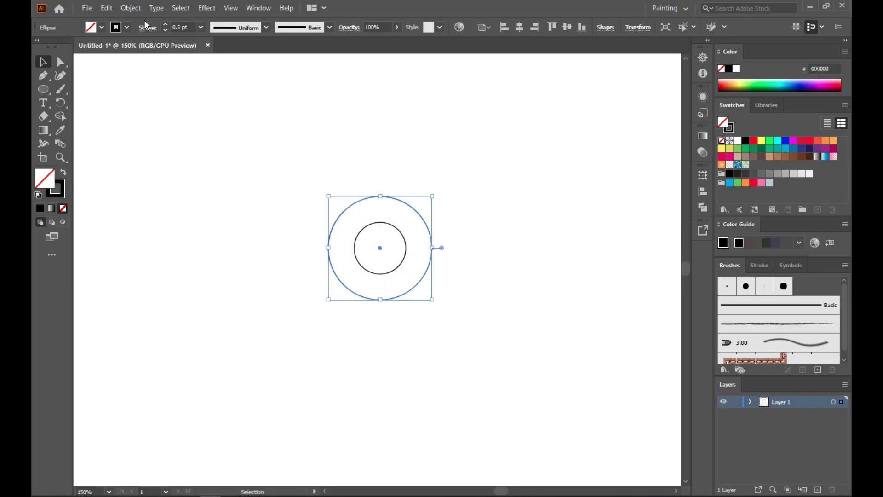
# Step: Paste another in-place copy and enlarge it into the third ring
pyautogui.click(110, 8)
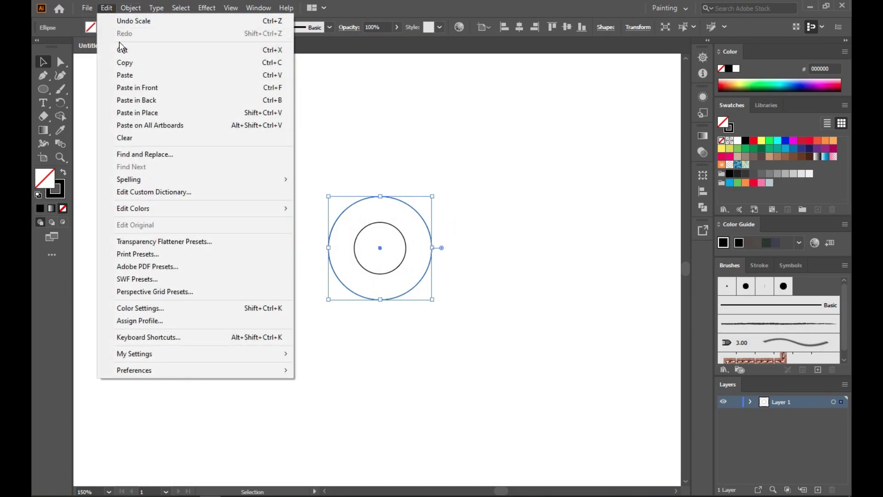
pyautogui.click(123, 63)
pyautogui.click(103, 10)
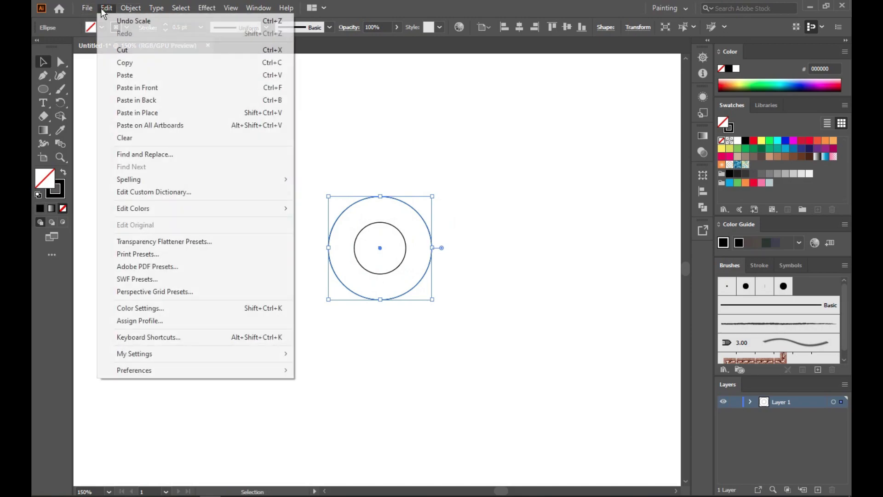
pyautogui.click(146, 112)
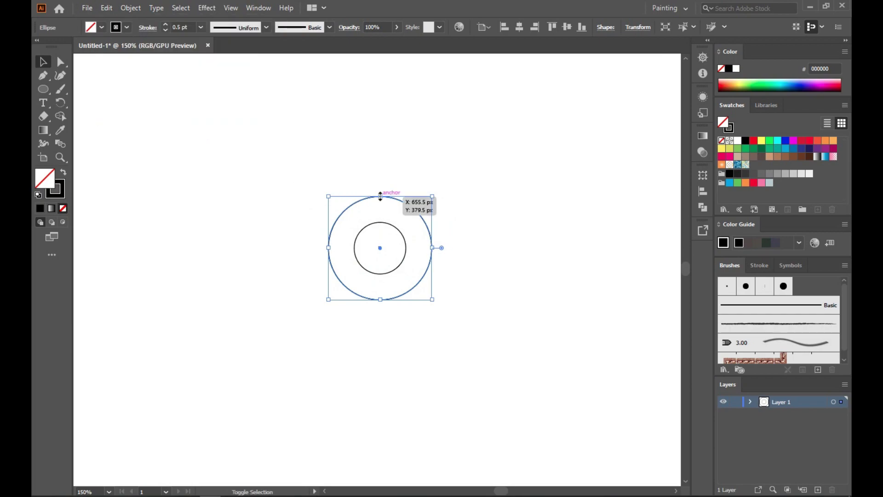
pyautogui.moveTo(381, 197); pyautogui.dragTo(383, 172)
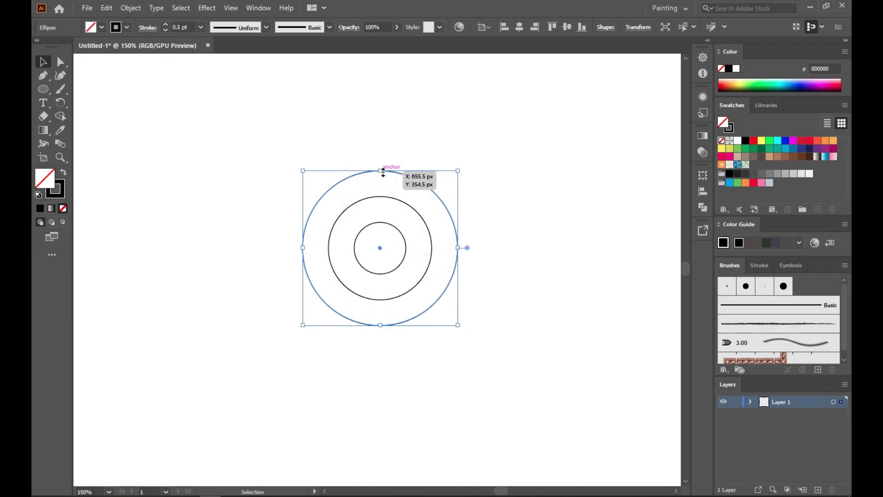
# Step: Add a fourth, 200 px outer ring the same way, then recentre the view and deselect
pyautogui.click(108, 8)
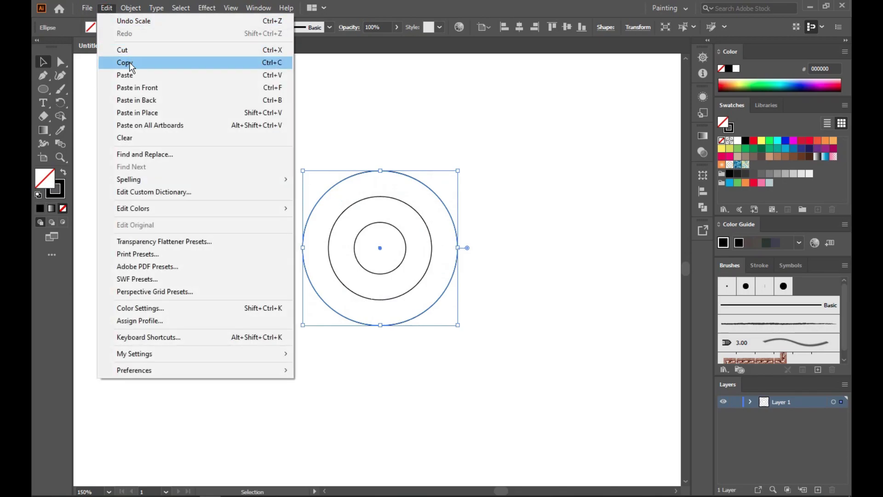
pyautogui.click(129, 62)
pyautogui.click(107, 8)
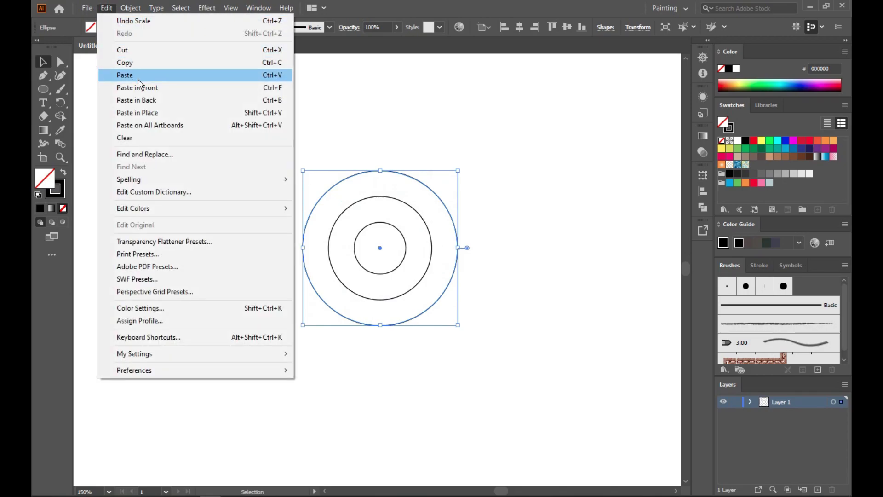
pyautogui.click(140, 111)
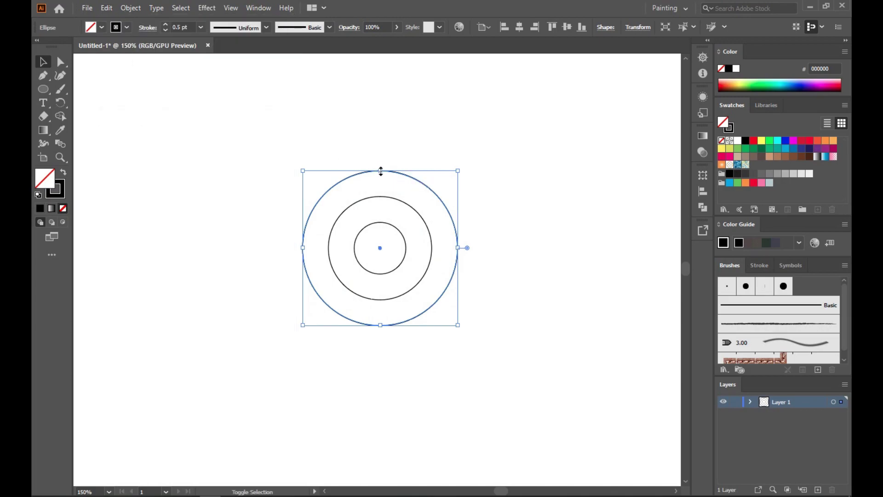
pyautogui.moveTo(381, 171); pyautogui.dragTo(386, 147)
pyautogui.press('space')
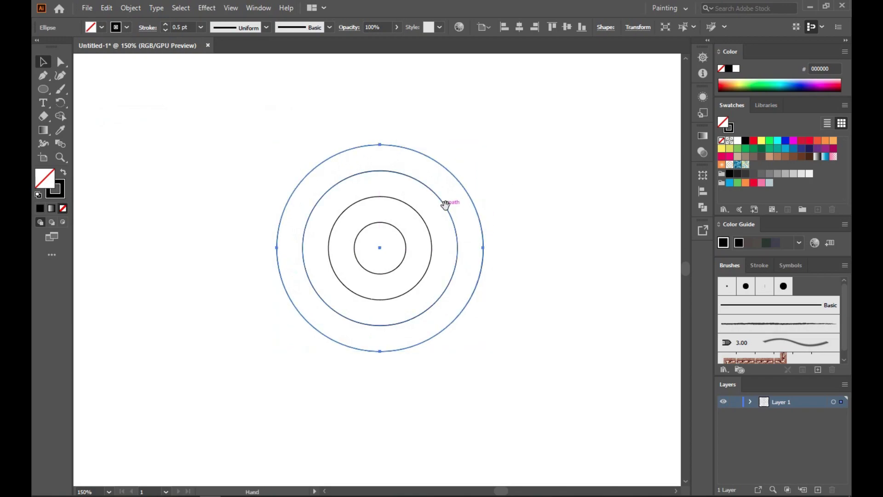
pyautogui.scroll(-2, 448, 207)
pyautogui.moveTo(453, 187); pyautogui.dragTo(390, 256)
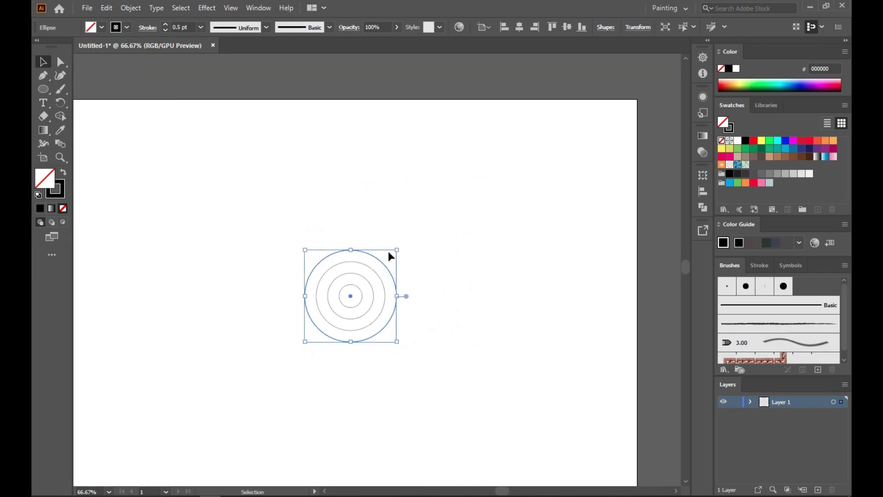
pyautogui.scroll(1, 387, 252)
pyautogui.click(444, 252)
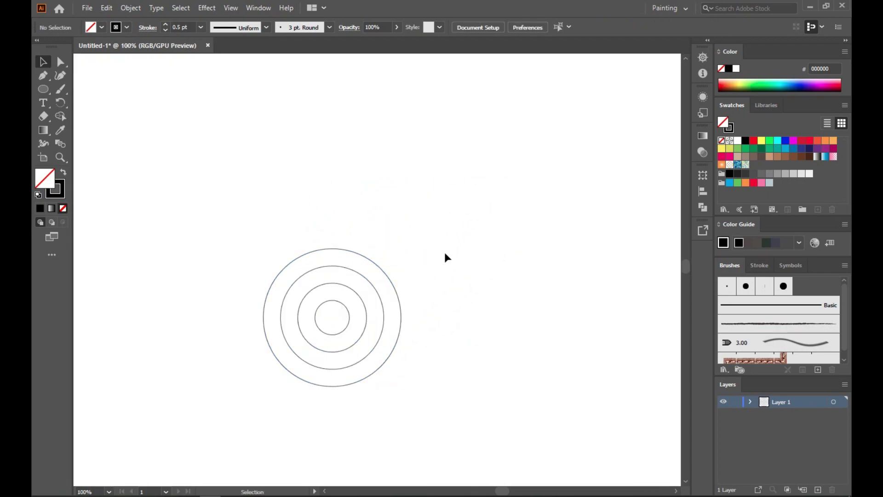
# Step: Draw a straight vertical Pen line along the outer ring's left edge, from above to below the rings
pyautogui.click(44, 76)
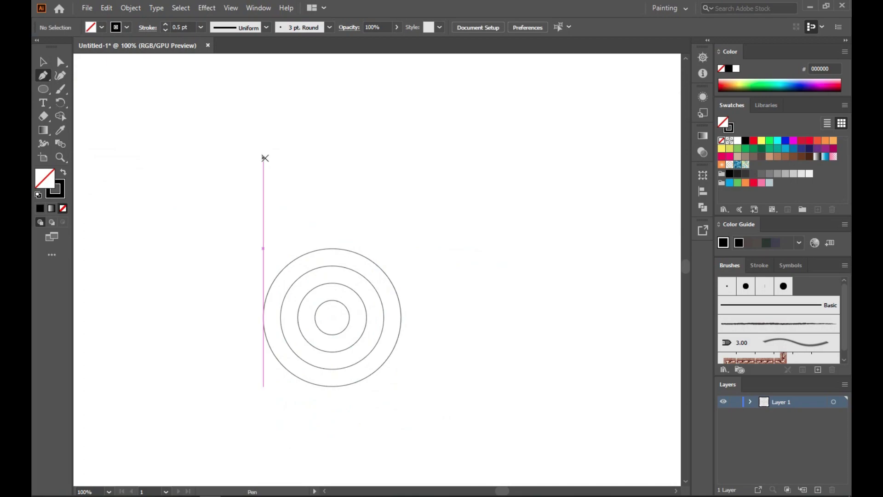
pyautogui.click(264, 158)
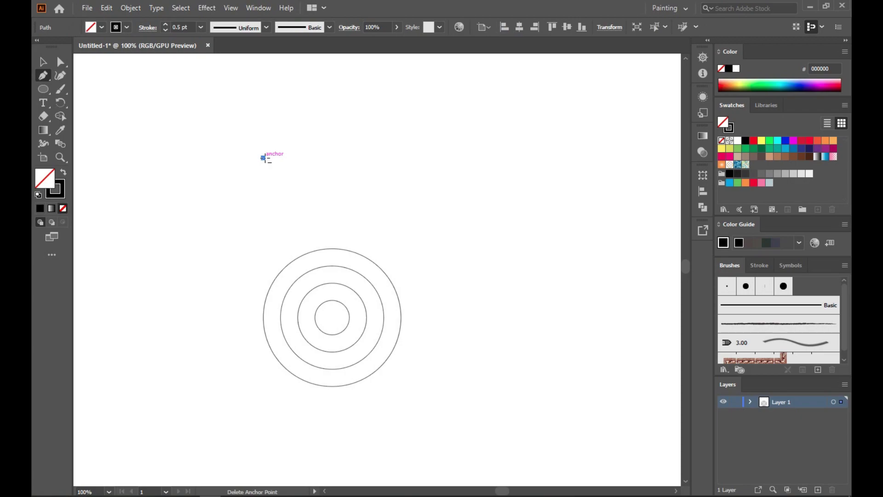
pyautogui.click(259, 454)
pyautogui.press('v')
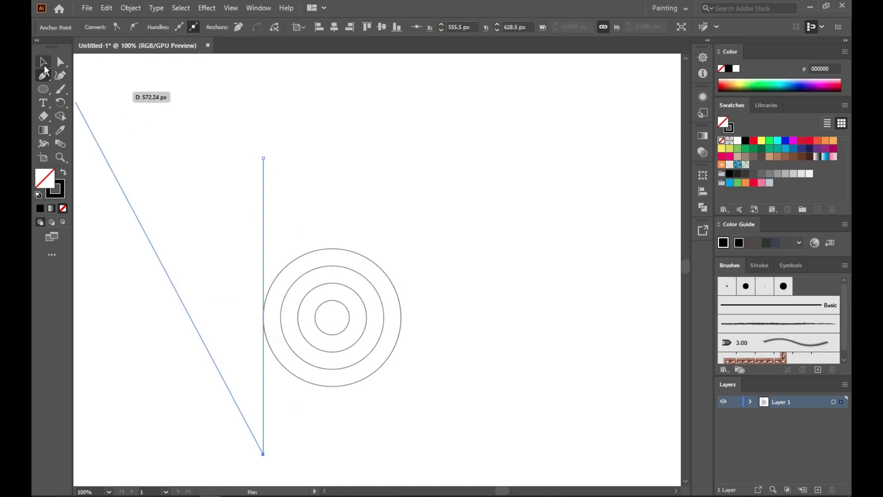
# Step: Alt-drag copies of the vertical line rightward, the last touching the outer ring's right edge
pyautogui.click(264, 220)
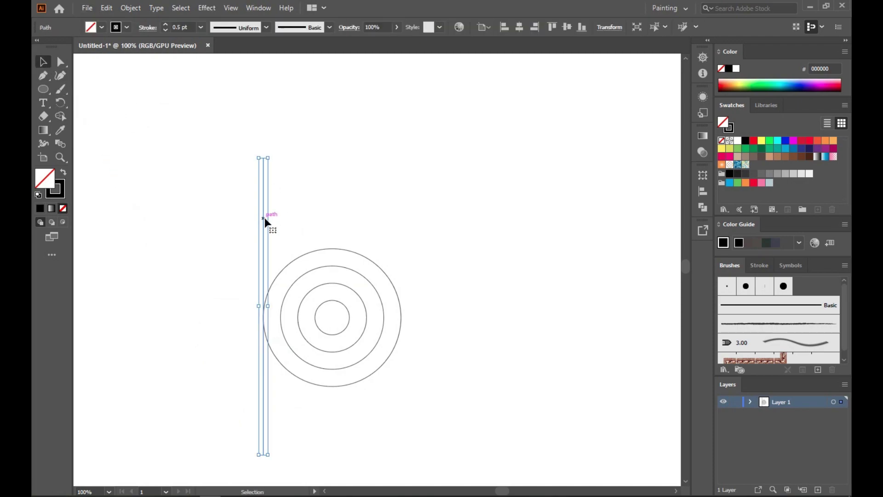
pyautogui.moveTo(265, 222); pyautogui.dragTo(367, 230)
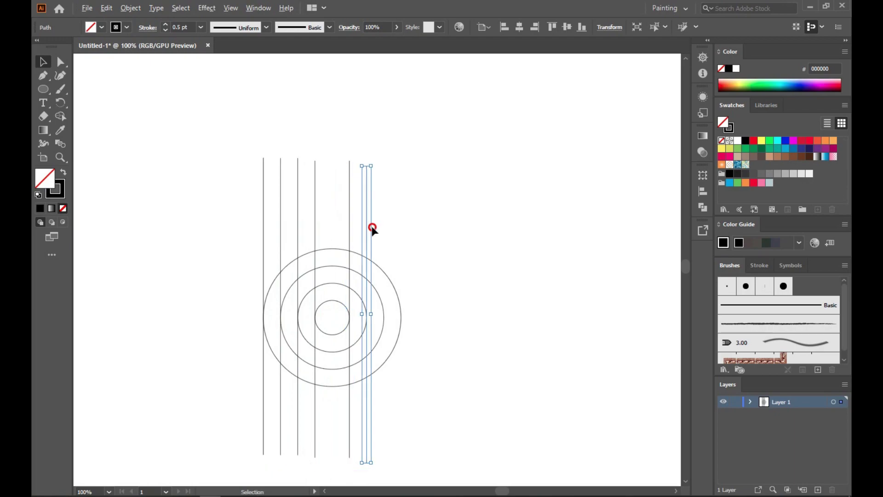
pyautogui.click(382, 226)
pyautogui.click(366, 228)
pyautogui.moveTo(367, 228); pyautogui.dragTo(400, 231)
pyautogui.click(443, 200)
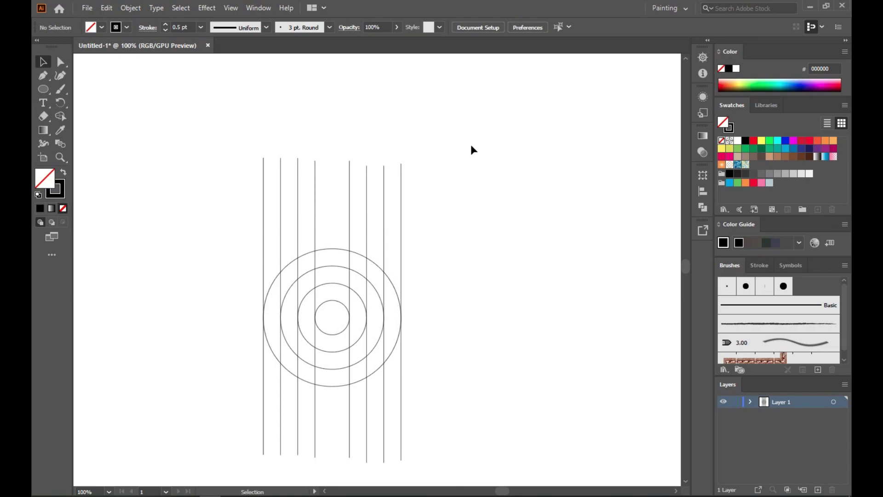
# Step: Zoom in and toggle Outline view to check the lines meet the circle edges
pyautogui.scroll(3, 277, 269)
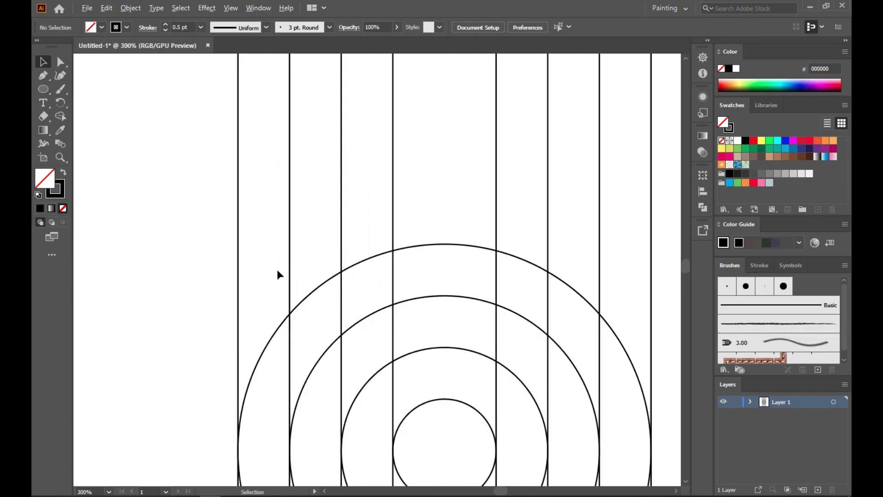
pyautogui.moveTo(278, 272); pyautogui.dragTo(256, 165)
pyautogui.moveTo(420, 226); pyautogui.dragTo(372, 17)
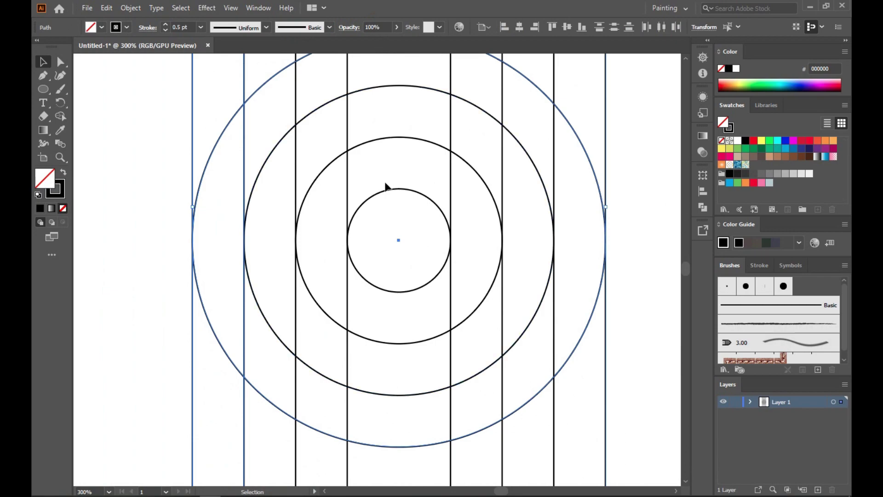
pyautogui.press('ctrl')
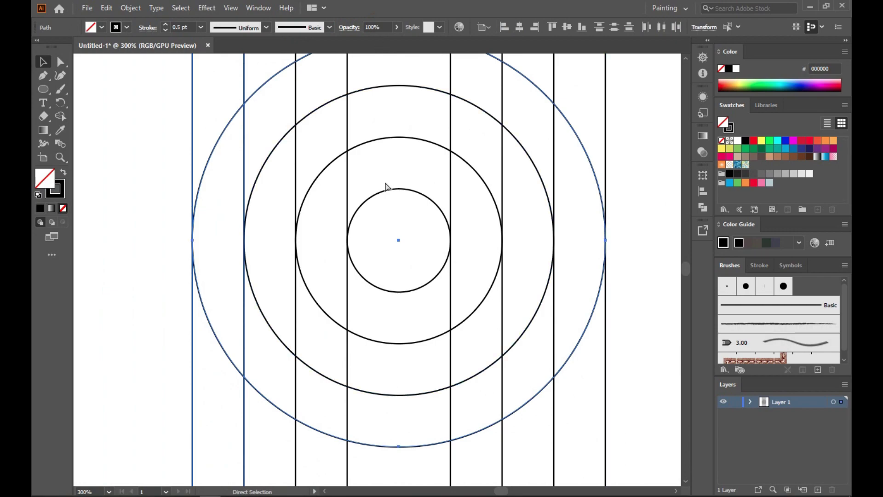
pyautogui.hotkey('ctrl', 'y')
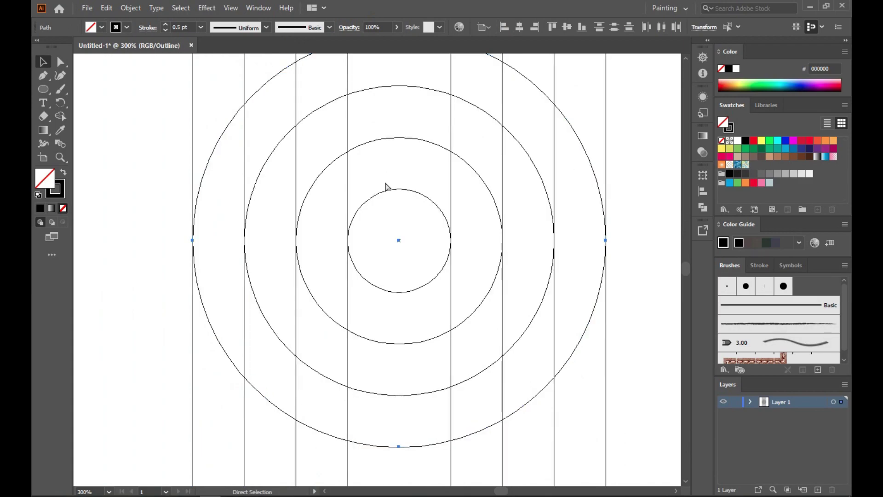
pyautogui.click(160, 340)
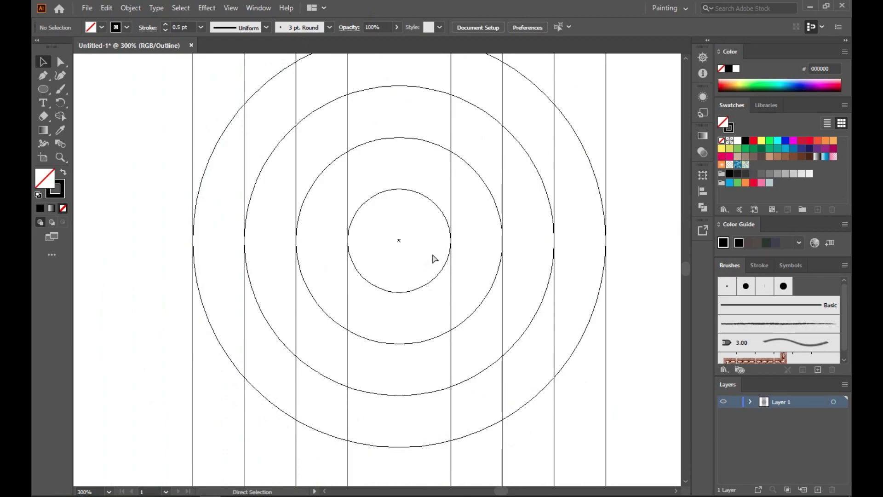
pyautogui.hotkey('ctrl', 'y')
# Step: Zoom back out and marquee-select all the vertical lines, then clear the selection
pyautogui.scroll(-4, 435, 257)
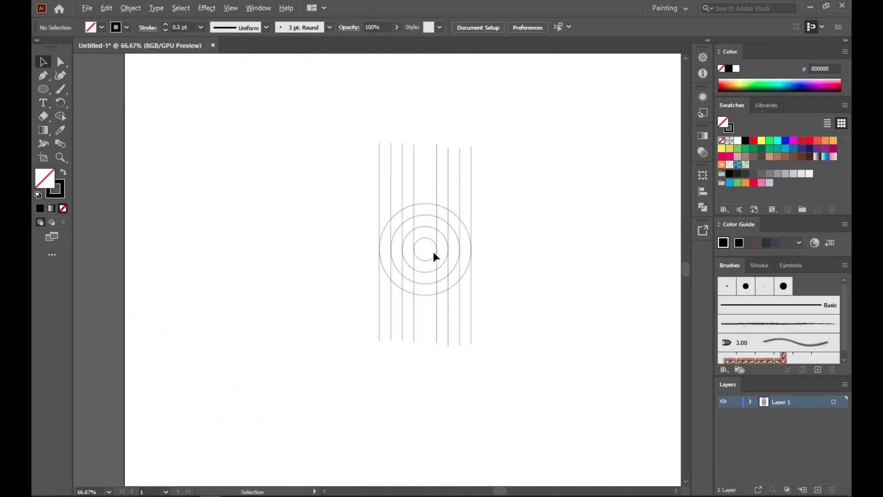
pyautogui.moveTo(531, 134); pyautogui.dragTo(370, 173)
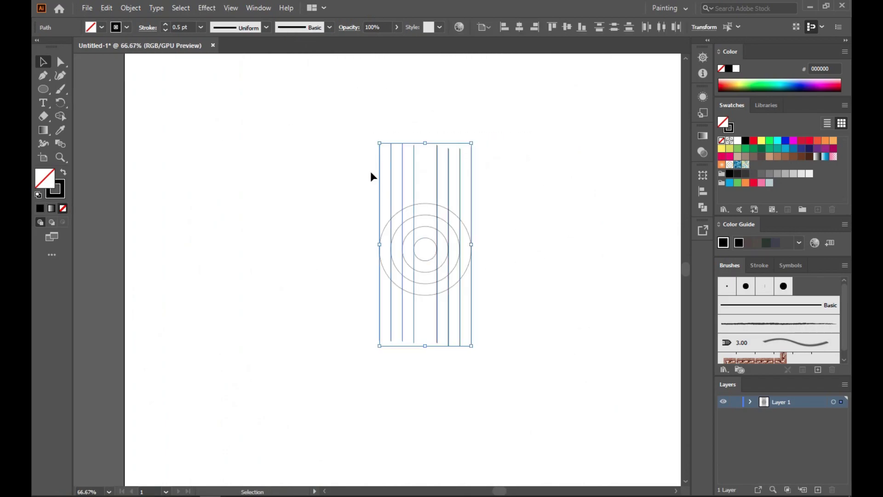
pyautogui.click(288, 163)
# Step: Select all vertical lines and set Align To Key Object with the rightmost line as key
pyautogui.moveTo(532, 133); pyautogui.dragTo(355, 164)
pyautogui.click(484, 26)
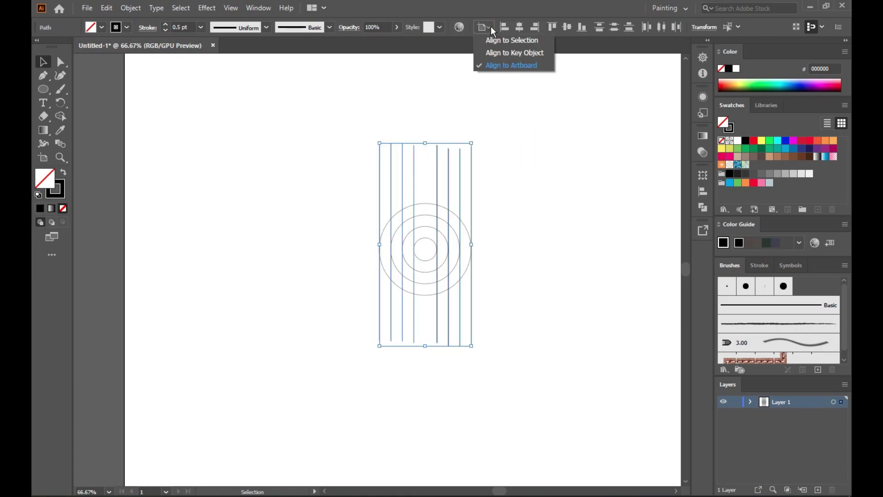
pyautogui.click(501, 53)
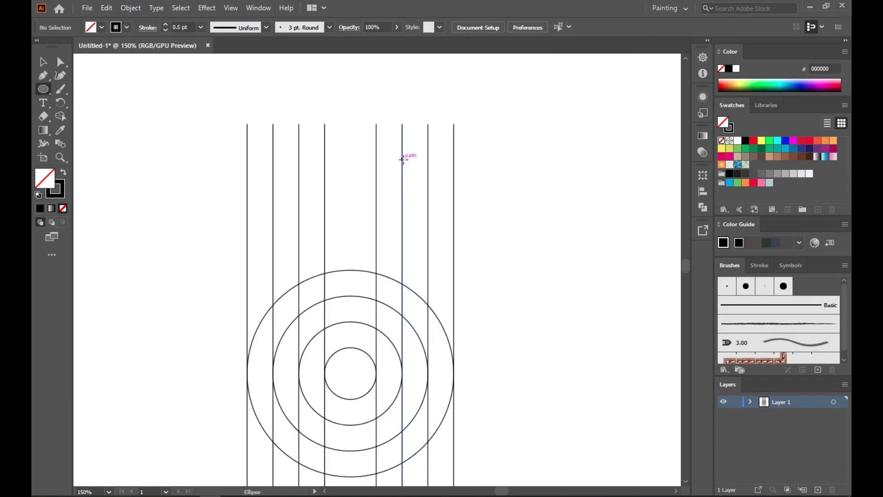
# Step: Draw a small circle spanning two right-hand lines near their tops
pyautogui.moveTo(402, 160); pyautogui.dragTo(428, 186)
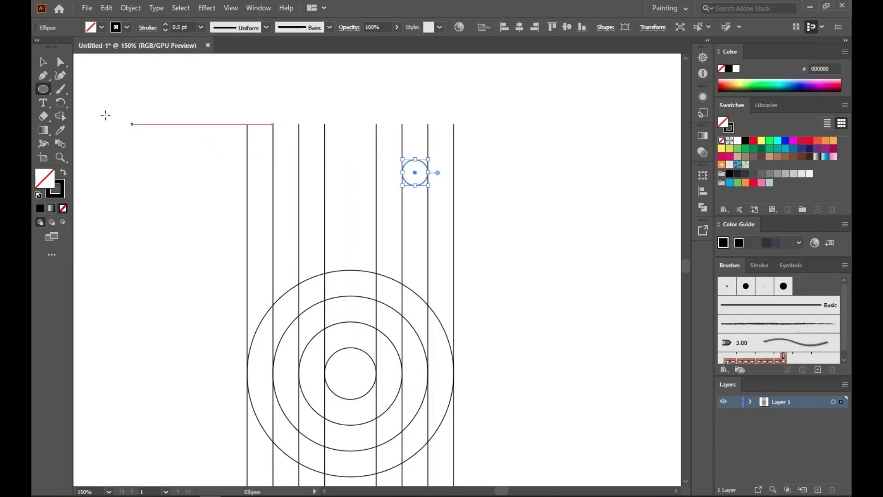
pyautogui.click(51, 68)
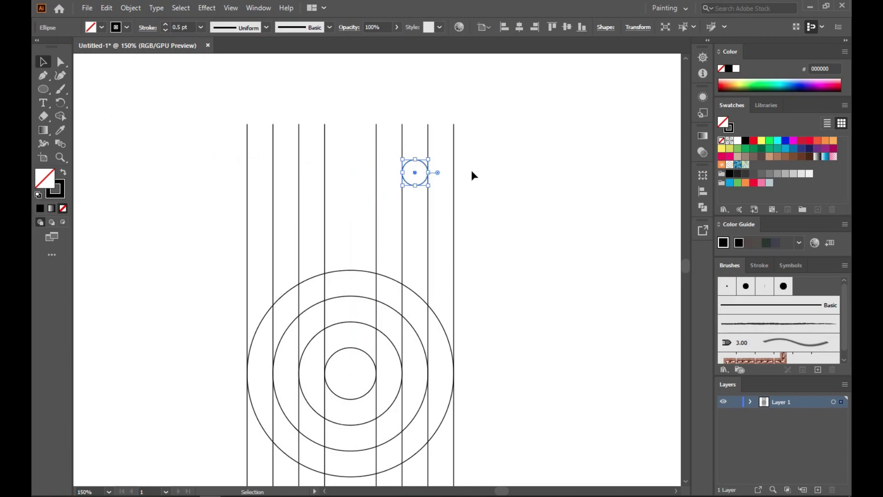
pyautogui.click(485, 168)
pyautogui.scroll(3, 429, 193)
pyautogui.press('super')
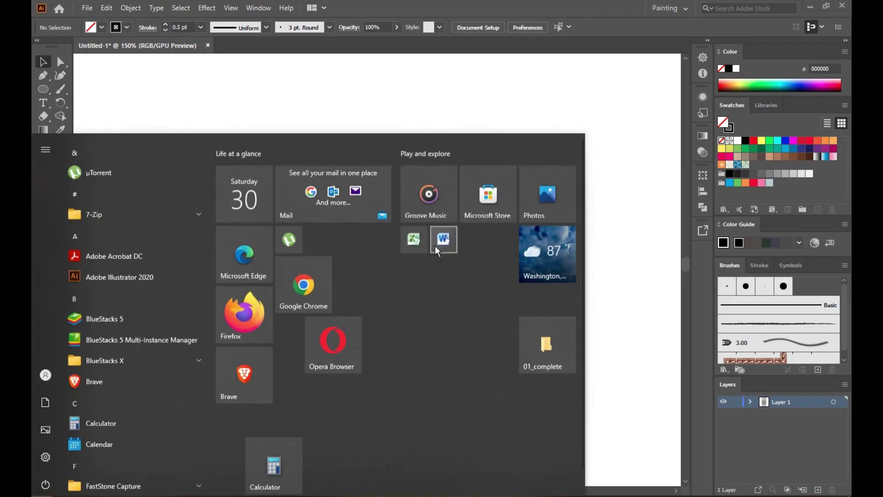
pyautogui.click(611, 245)
pyautogui.scroll(4, 436, 258)
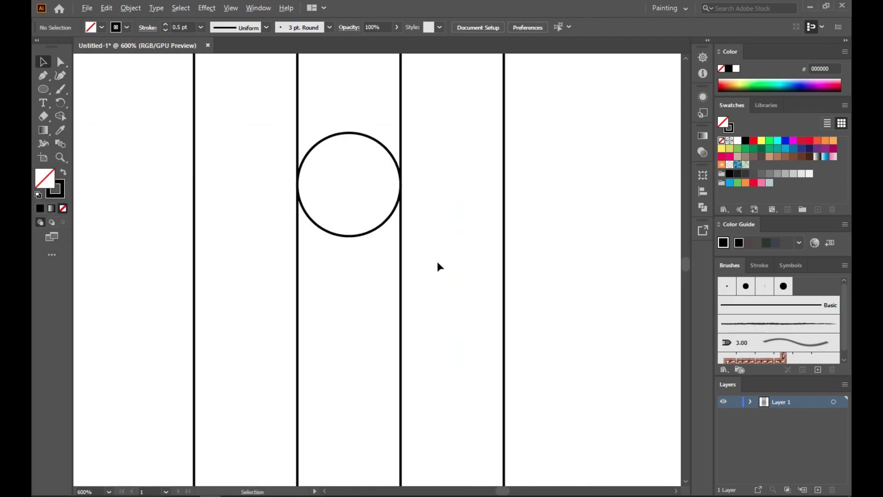
pyautogui.scroll(-3, 437, 261)
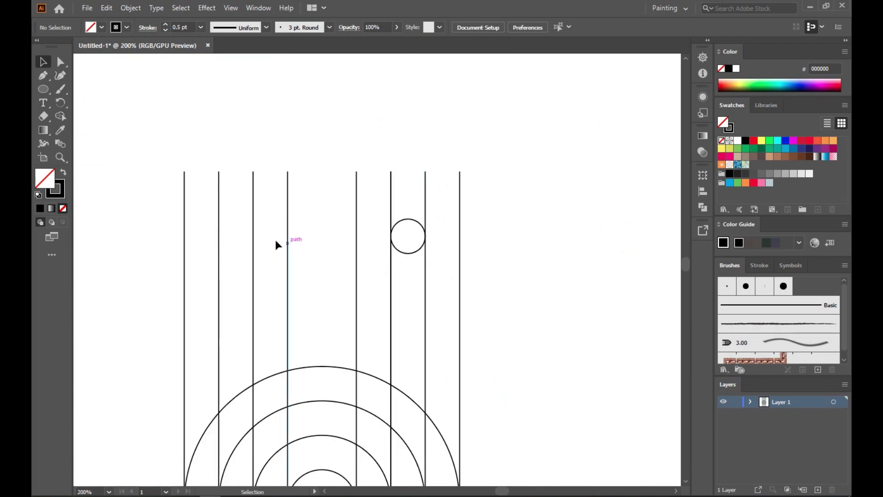
pyautogui.click(44, 89)
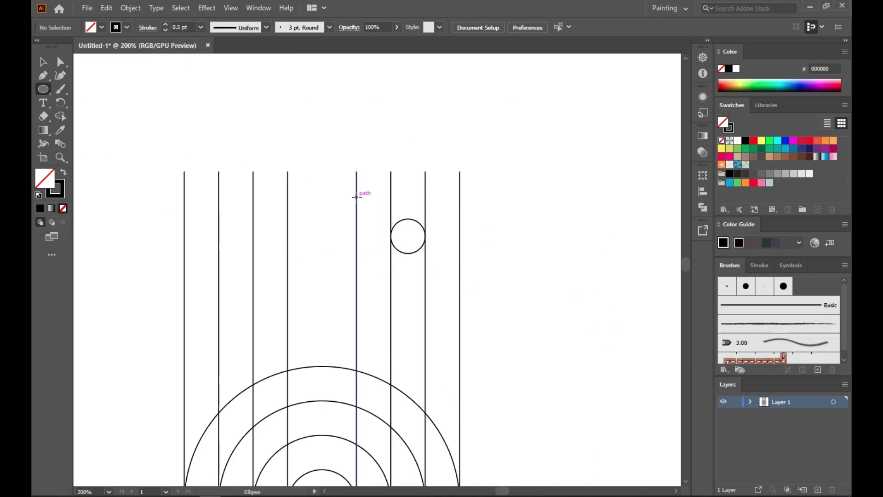
# Step: Draw a trial large circle around the small one, then delete it
pyautogui.moveTo(356, 197); pyautogui.dragTo(460, 298)
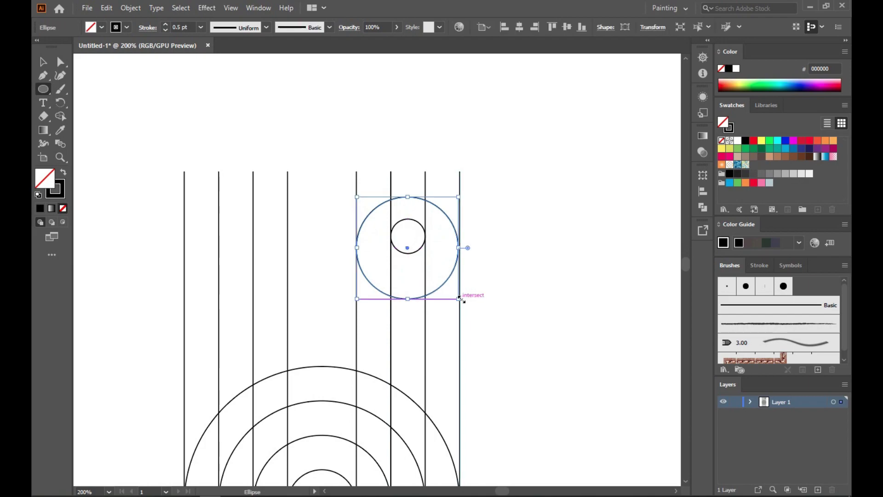
pyautogui.press('v')
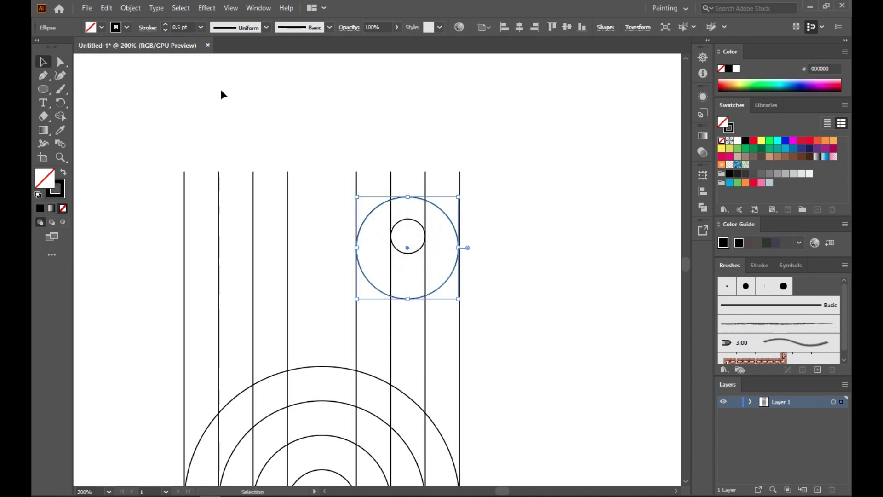
pyautogui.click(221, 92)
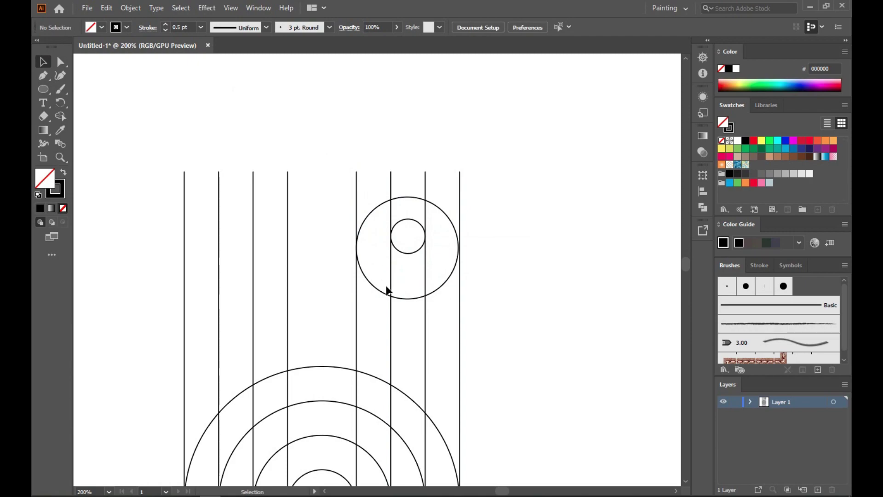
pyautogui.click(404, 299)
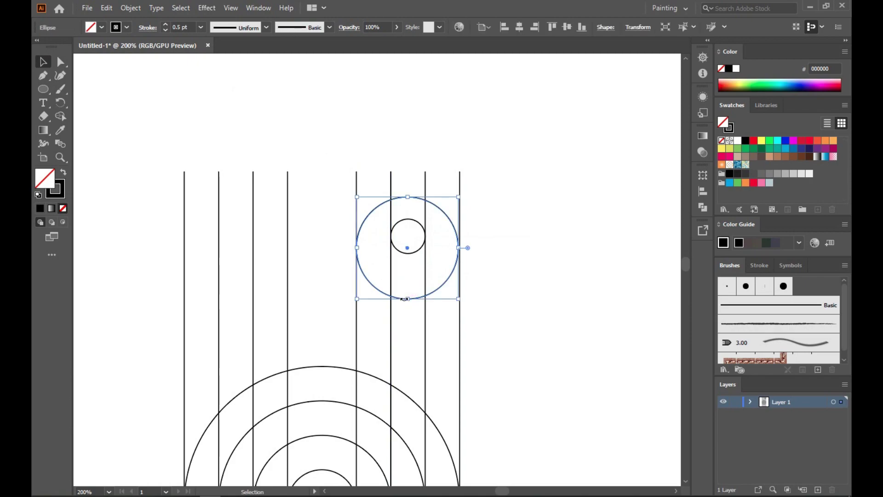
pyautogui.press('Delete')
# Step: Draw a 74 px circle from the fifth vertical line to the last, around the small circle
pyautogui.click(42, 92)
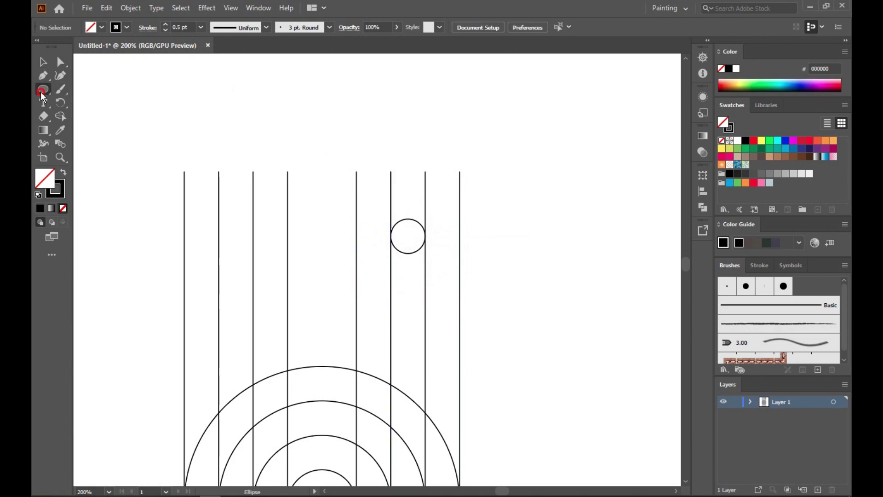
pyautogui.click(356, 193)
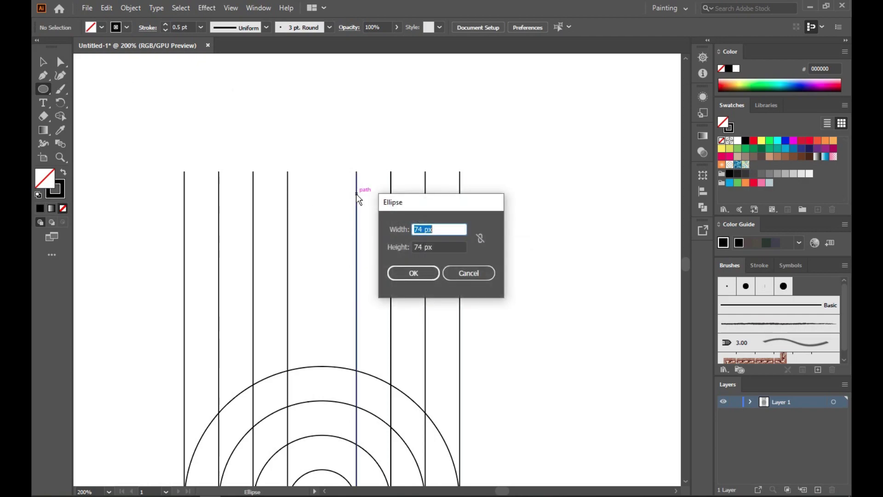
pyautogui.press('Return')
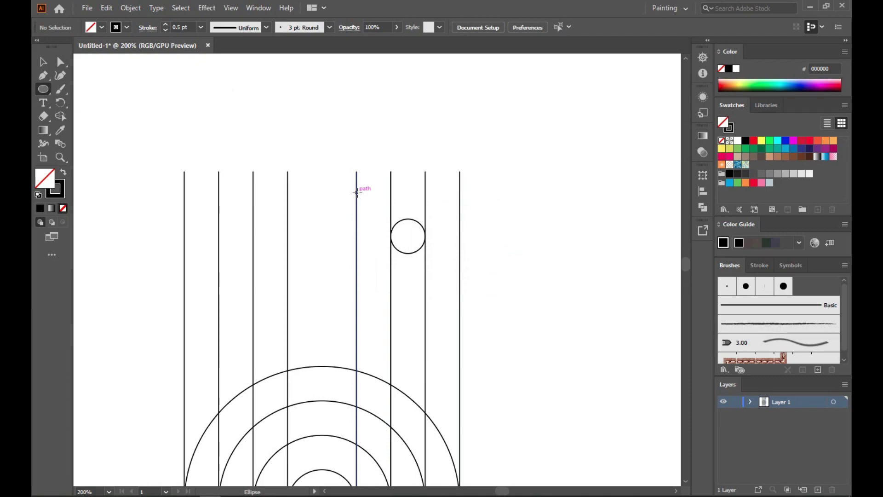
pyautogui.click(356, 195)
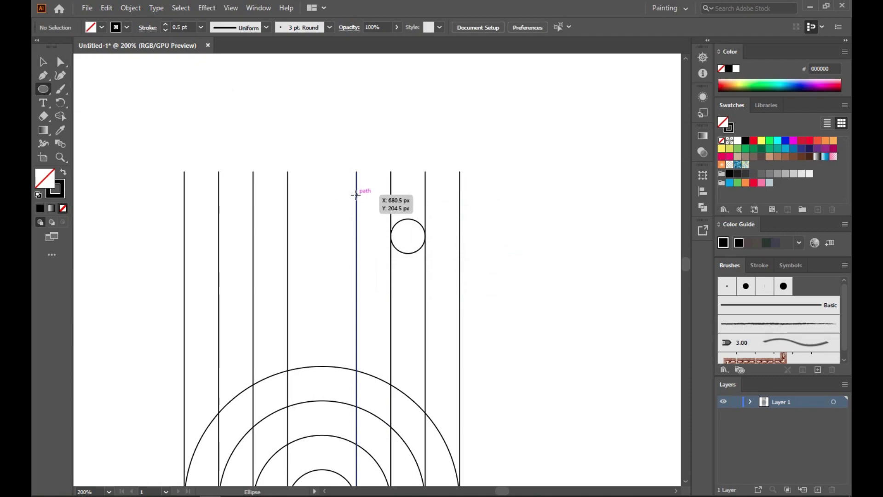
pyautogui.moveTo(356, 195); pyautogui.dragTo(461, 299)
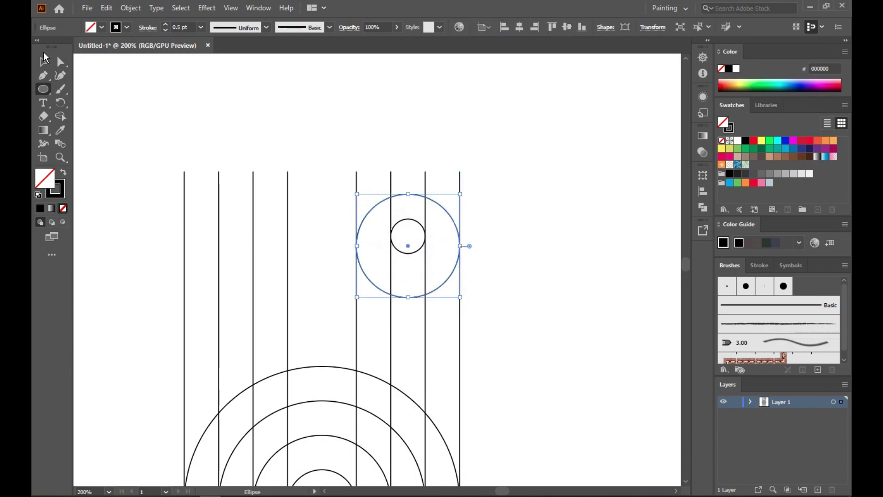
# Step: Centre the small circle horizontally and vertically on the large circle as key object
pyautogui.click(41, 58)
pyautogui.click(492, 131)
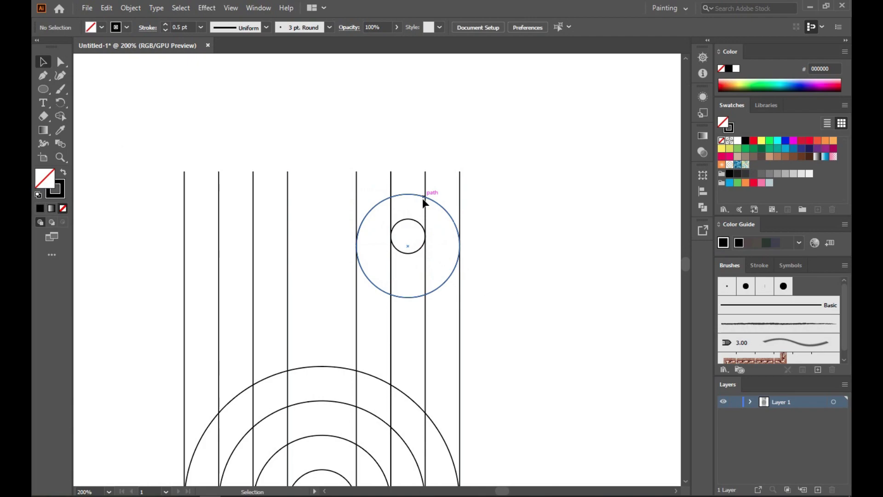
pyautogui.click(411, 197)
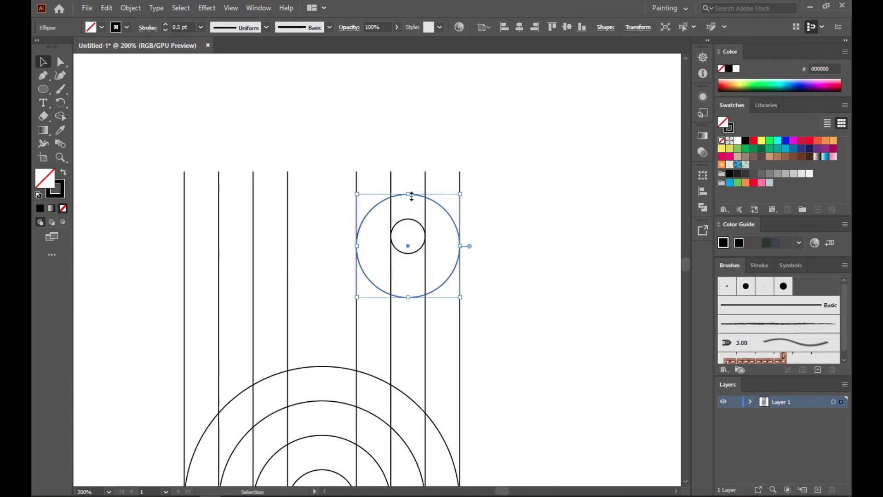
pyautogui.keyDown('shift'); pyautogui.click(408, 253); pyautogui.keyUp('shift')
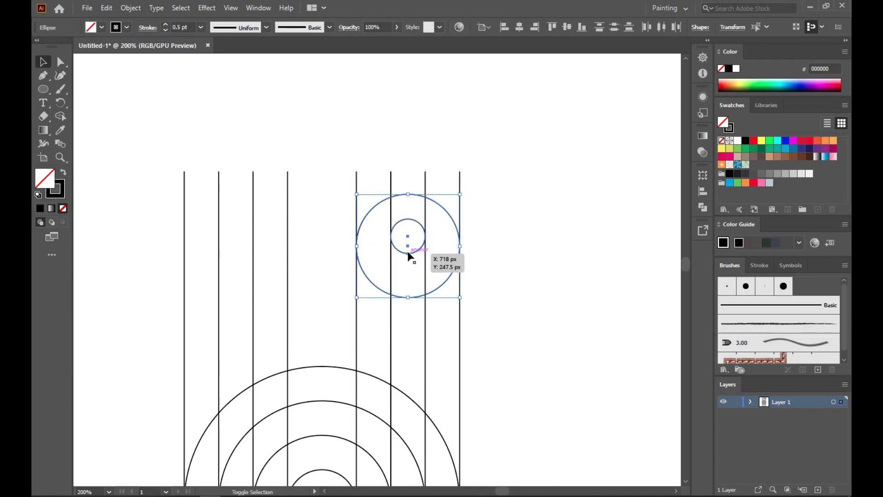
pyautogui.click(486, 26)
pyautogui.click(507, 54)
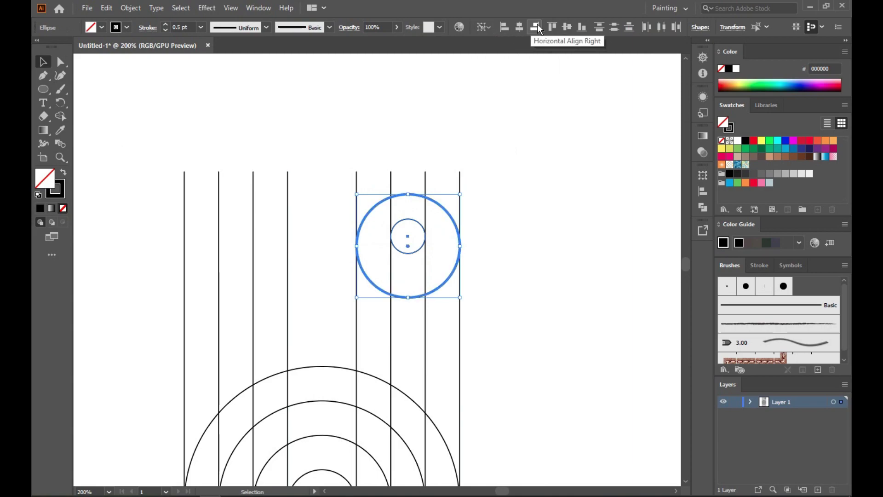
pyautogui.click(566, 27)
pyautogui.click(528, 106)
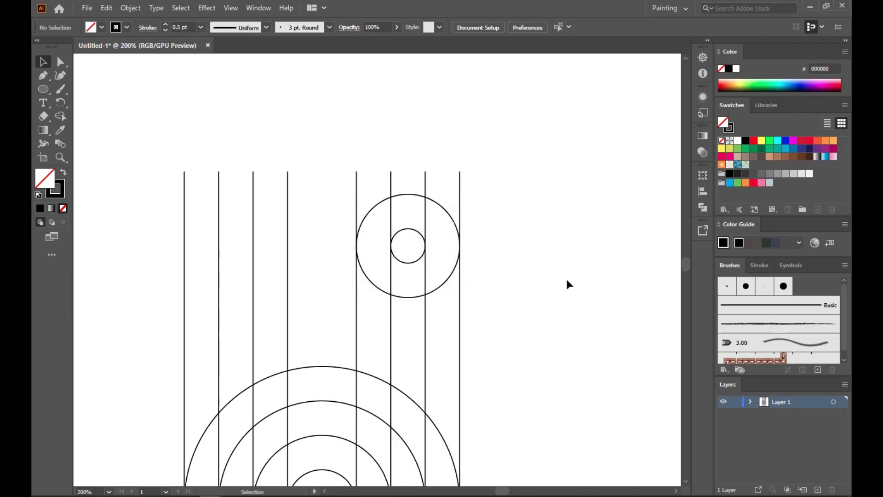
# Step: Alt-drag a copy of the circle pair left over the first four columns
pyautogui.click(419, 303)
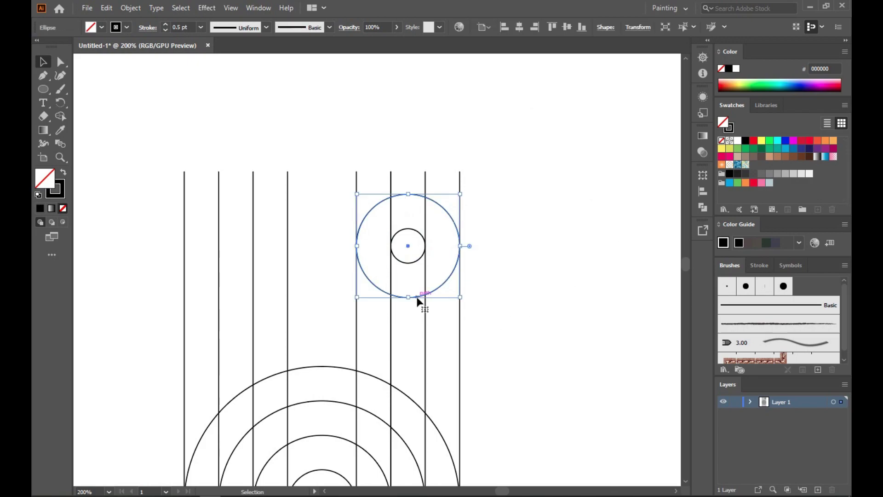
pyautogui.keyDown('shift'); pyautogui.click(416, 259); pyautogui.keyUp('shift')
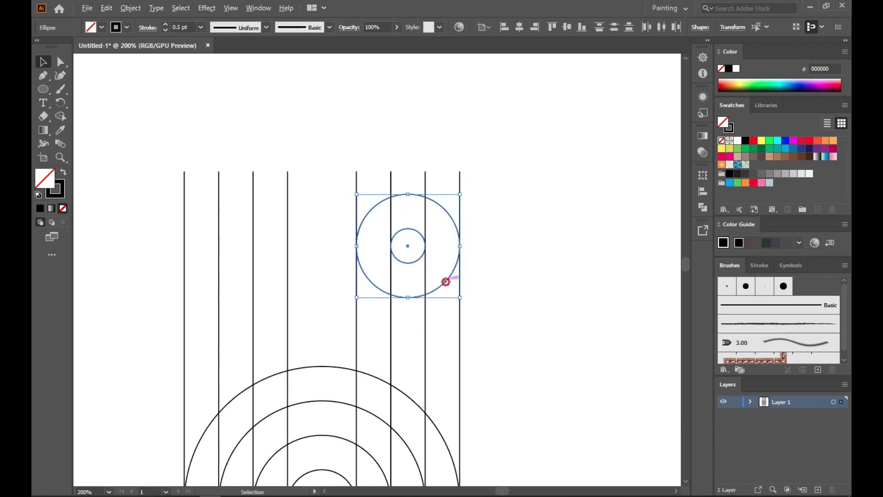
pyautogui.moveTo(446, 282); pyautogui.dragTo(274, 281)
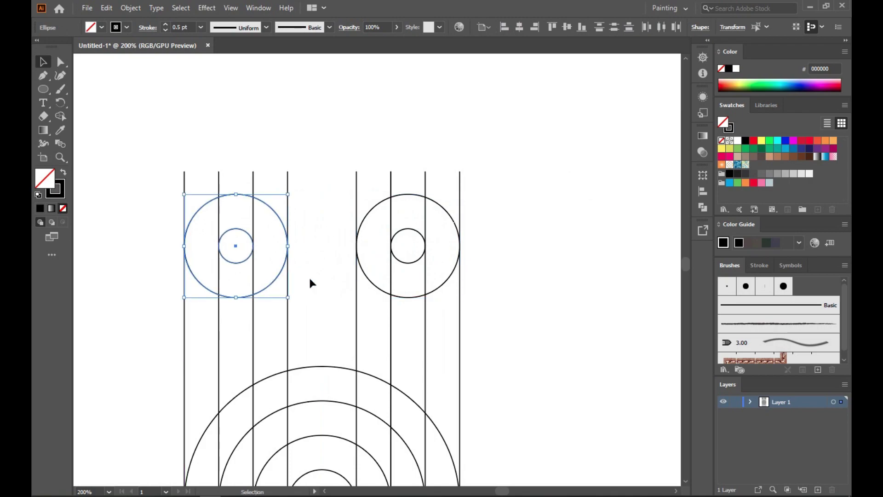
# Step: Draw a horizontal line across the circles' tops and Alt-drag copies down to their bottoms
pyautogui.click(535, 276)
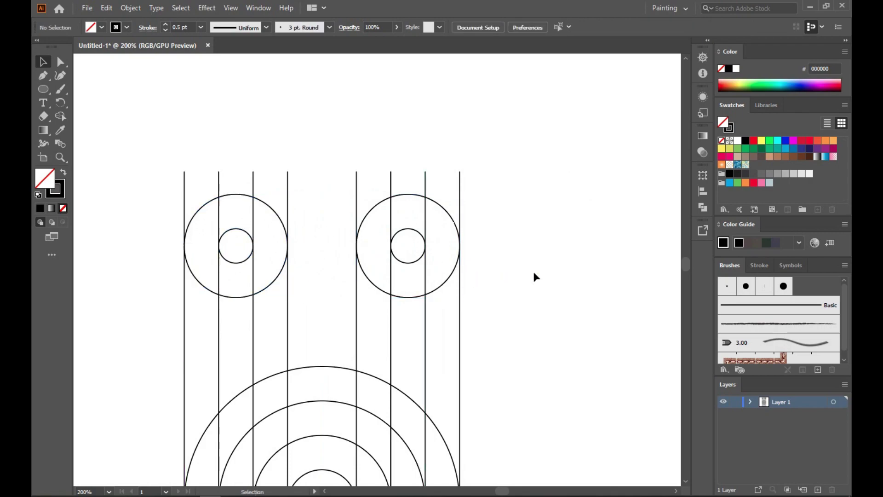
pyautogui.click(43, 75)
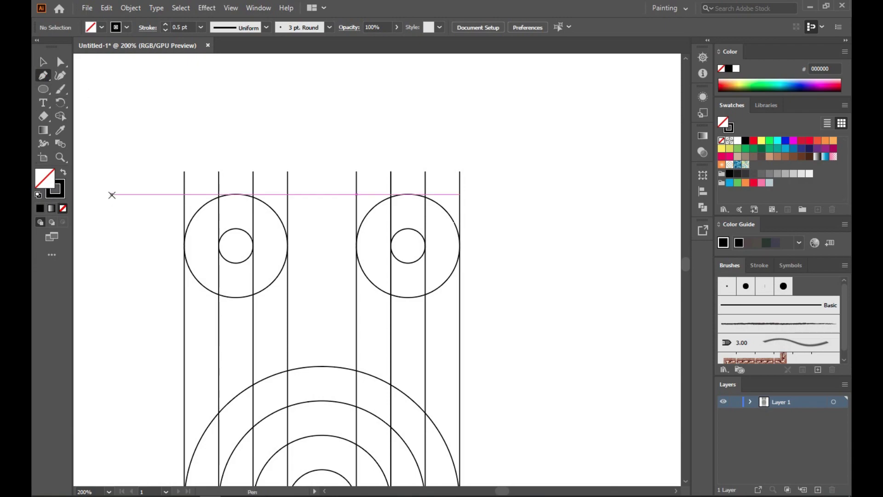
pyautogui.click(111, 195)
pyautogui.keyDown('shift'); pyautogui.click(562, 194); pyautogui.keyUp('shift')
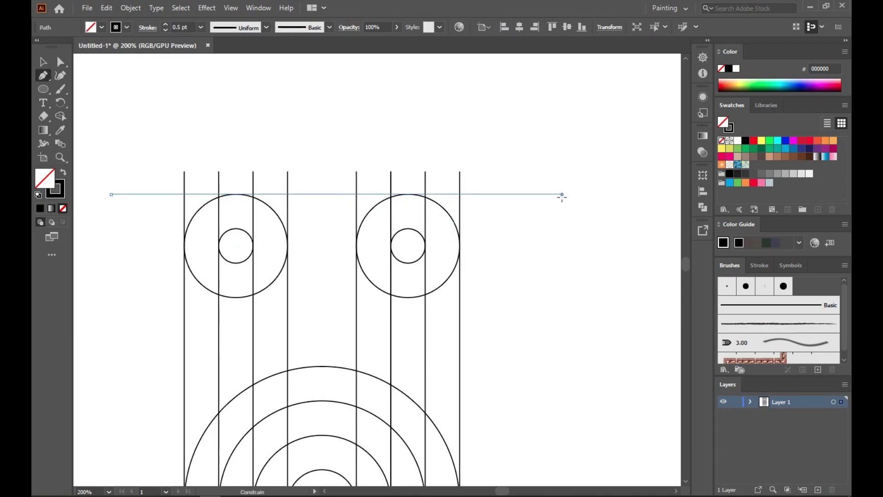
pyautogui.press('v')
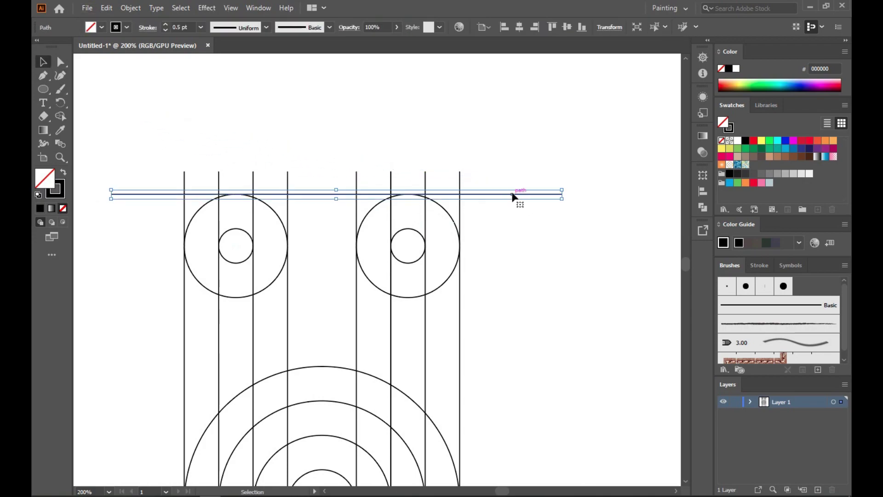
pyautogui.moveTo(513, 196); pyautogui.dragTo(518, 299)
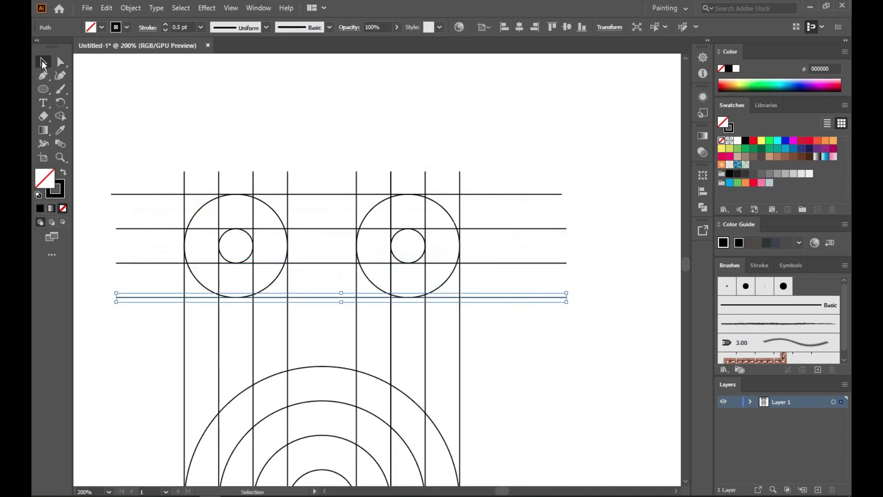
pyautogui.click(322, 212)
# Step: Select all construction paths and set the fill to Black with the Shape Builder tool
pyautogui.hotkey('ctrl', '-')
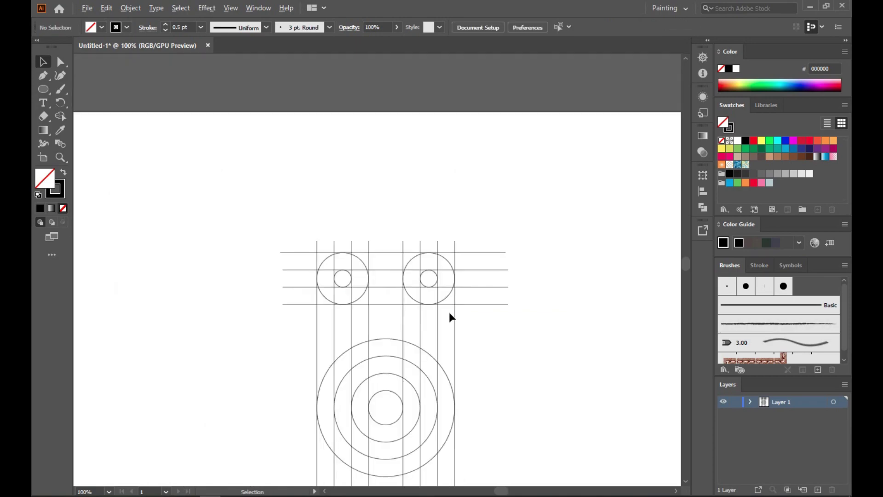
pyautogui.moveTo(140, 121); pyautogui.dragTo(555, 392)
pyautogui.click(62, 119)
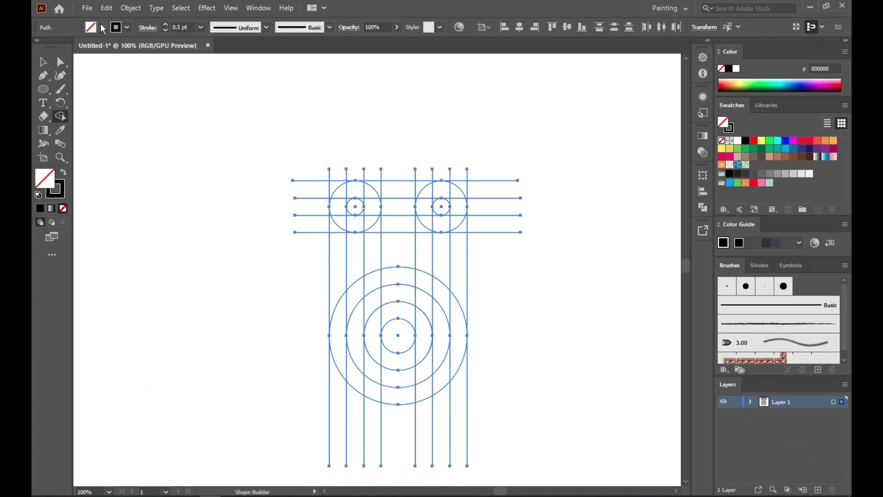
pyautogui.click(102, 28)
pyautogui.click(64, 46)
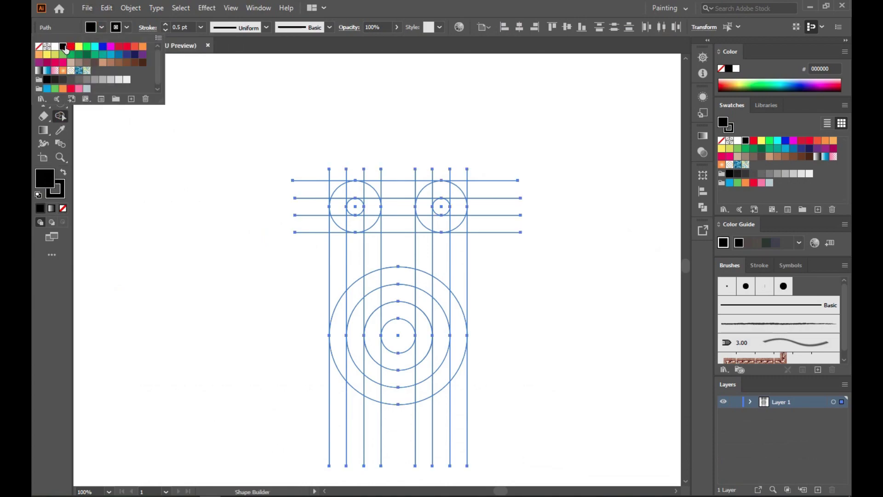
pyautogui.click(460, 195)
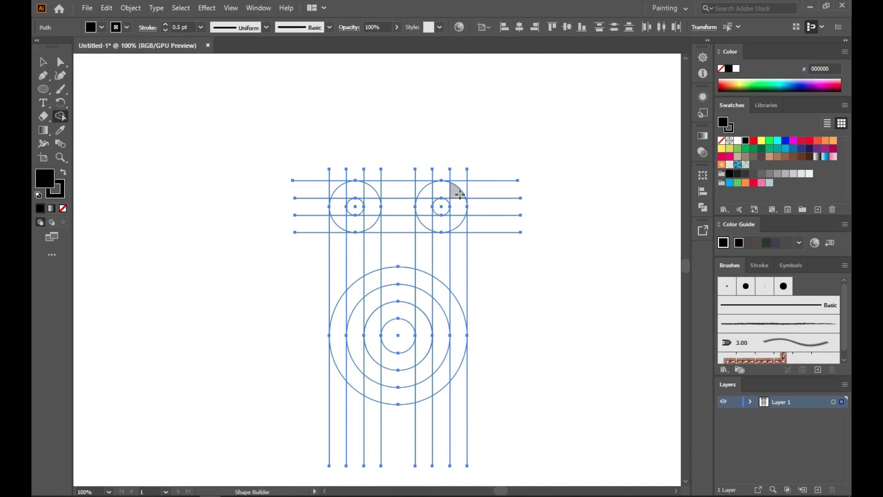
# Step: Merge the right stem, lower arc, top-right corner and left corner piece into the J
pyautogui.moveTo(460, 195)
pyautogui.mouseDown()
pyautogui.moveTo(456, 365)
pyautogui.moveTo(427, 387)
pyautogui.moveTo(397, 394)
pyautogui.moveTo(375, 393)
pyautogui.moveTo(340, 357)
pyautogui.mouseUp()
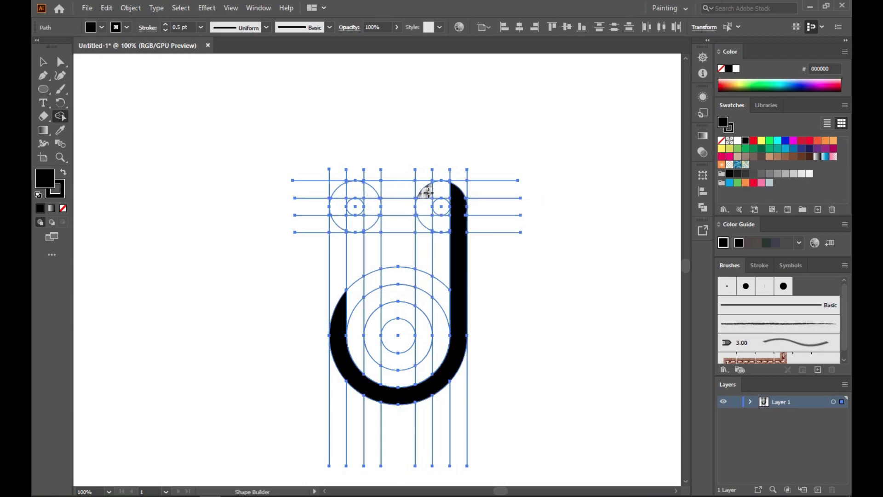
pyautogui.moveTo(440, 190)
pyautogui.mouseDown()
pyautogui.moveTo(457, 193)
pyautogui.moveTo(341, 193)
pyautogui.mouseUp()
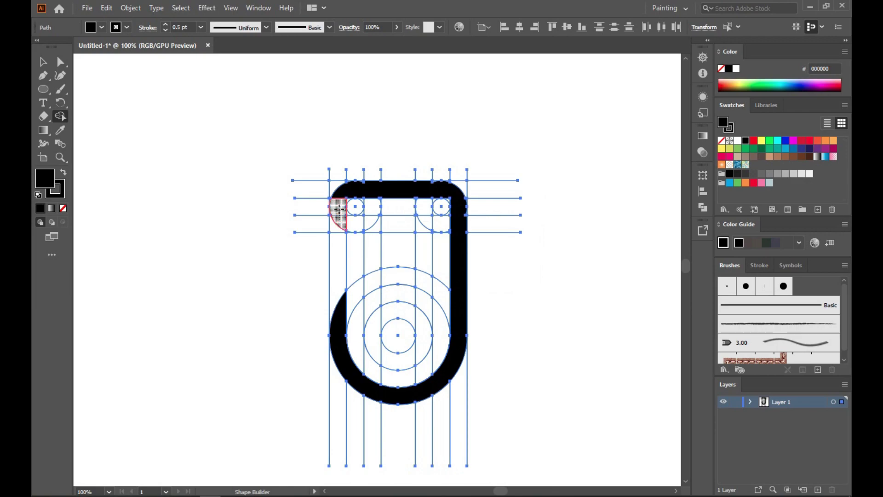
pyautogui.click(339, 210)
pyautogui.moveTo(339, 214)
pyautogui.mouseDown()
pyautogui.moveTo(338, 197)
pyautogui.moveTo(352, 224)
pyautogui.moveTo(372, 230)
pyautogui.moveTo(372, 332)
pyautogui.moveTo(387, 359)
pyautogui.moveTo(417, 351)
pyautogui.moveTo(424, 242)
pyautogui.mouseUp()
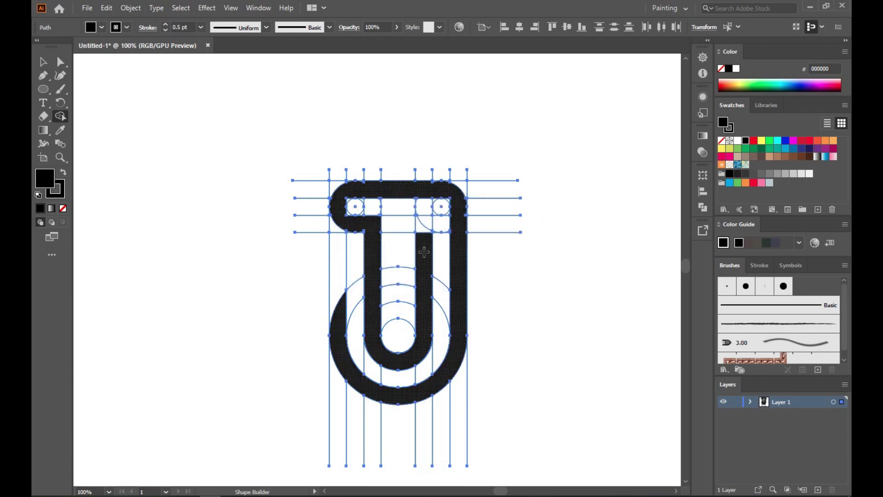
# Step: Merge the curved corner and the stem interior with its notch into the black J, then zoom out to 66.67%
pyautogui.scroll(4, 352, 228)
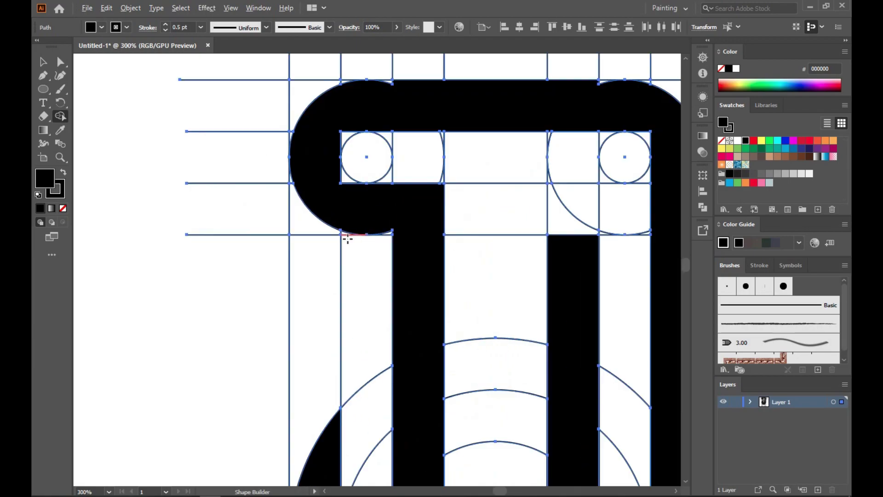
pyautogui.moveTo(349, 168); pyautogui.dragTo(344, 153)
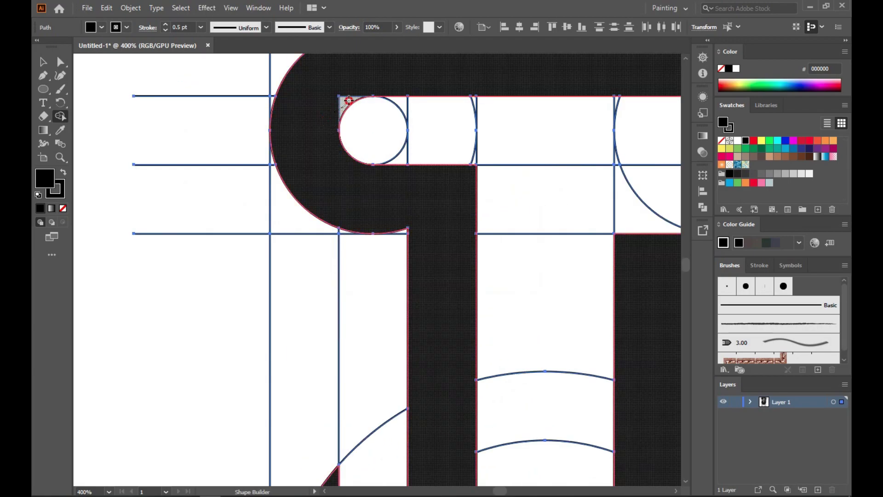
pyautogui.press('space')
pyautogui.moveTo(450, 188); pyautogui.dragTo(207, 264)
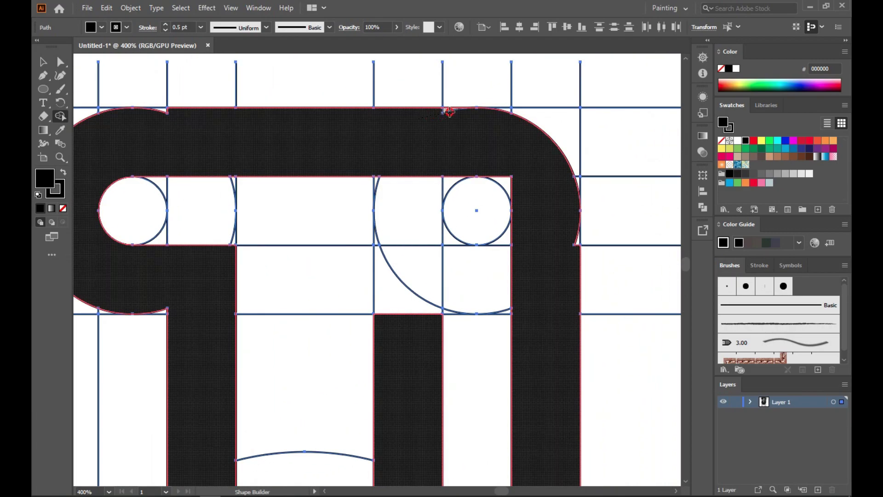
pyautogui.click(444, 121)
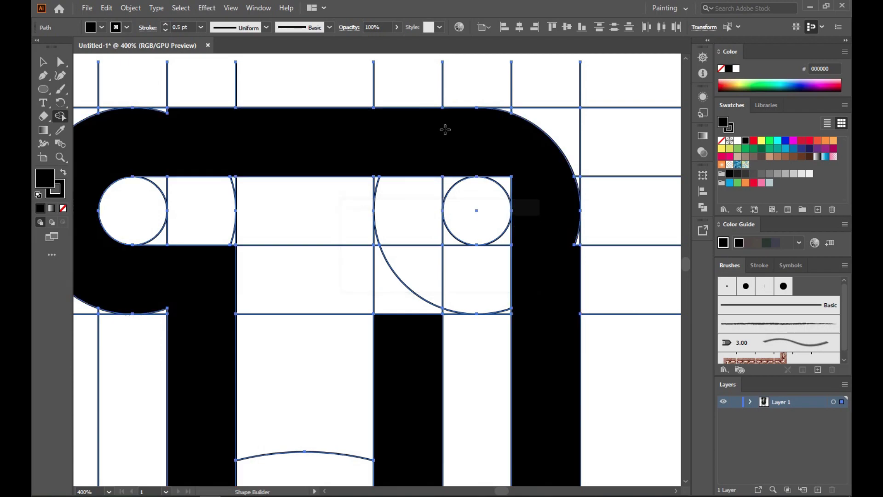
pyautogui.moveTo(566, 219)
pyautogui.mouseDown()
pyautogui.moveTo(577, 252)
pyautogui.moveTo(572, 246)
pyautogui.mouseUp()
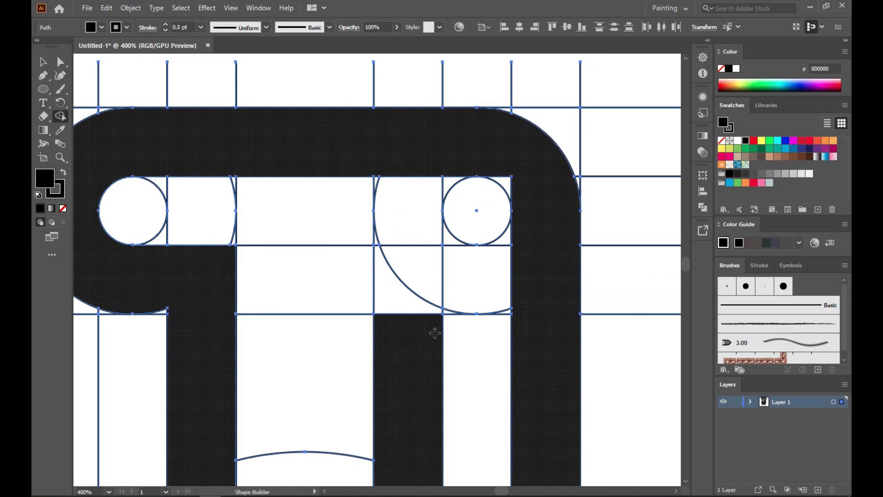
pyautogui.scroll(-5, 408, 345)
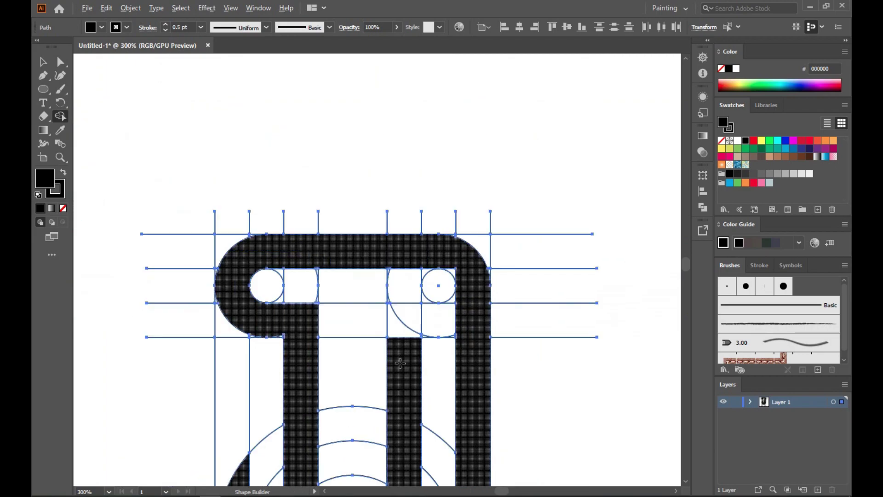
# Step: Select the black J and move it to the right, away from the construction grid
pyautogui.click(43, 61)
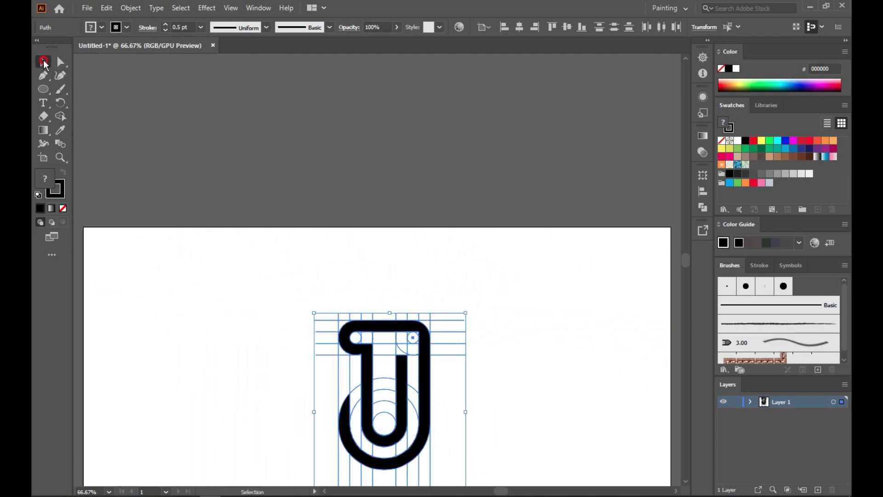
pyautogui.click(258, 156)
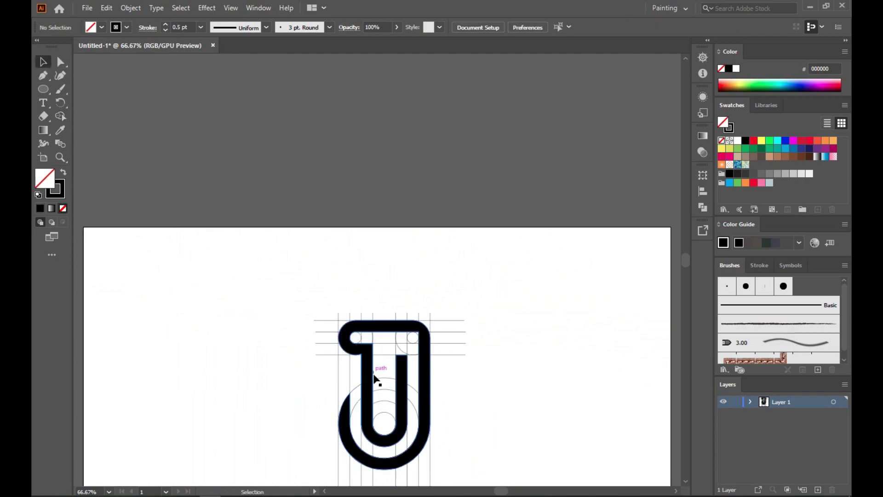
pyautogui.click(427, 411)
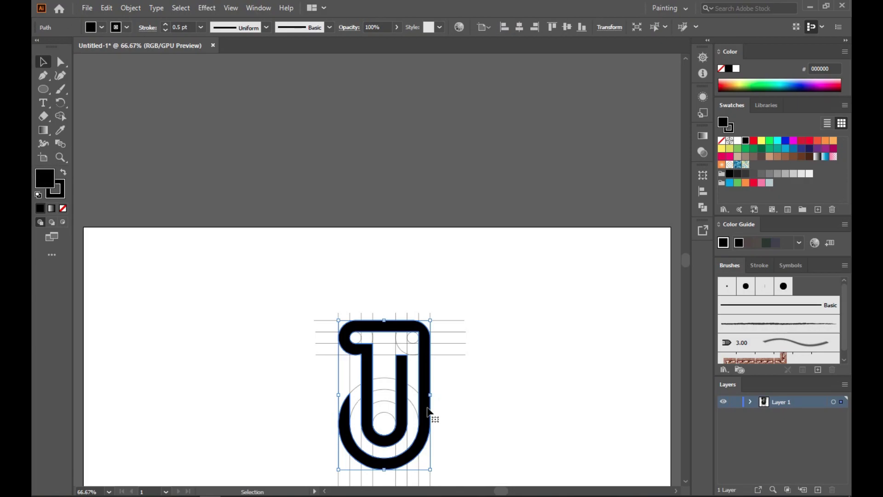
pyautogui.hotkey('ctrl', '1')
pyautogui.click(506, 290)
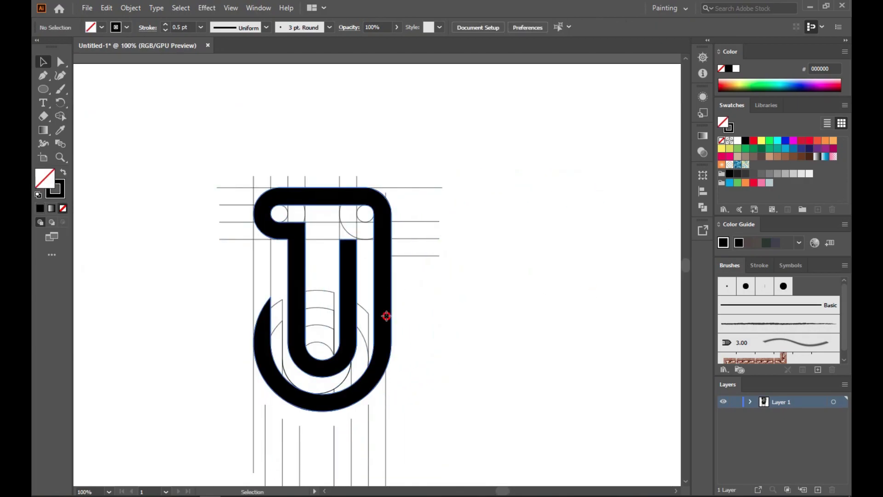
pyautogui.moveTo(390, 322); pyautogui.dragTo(620, 305)
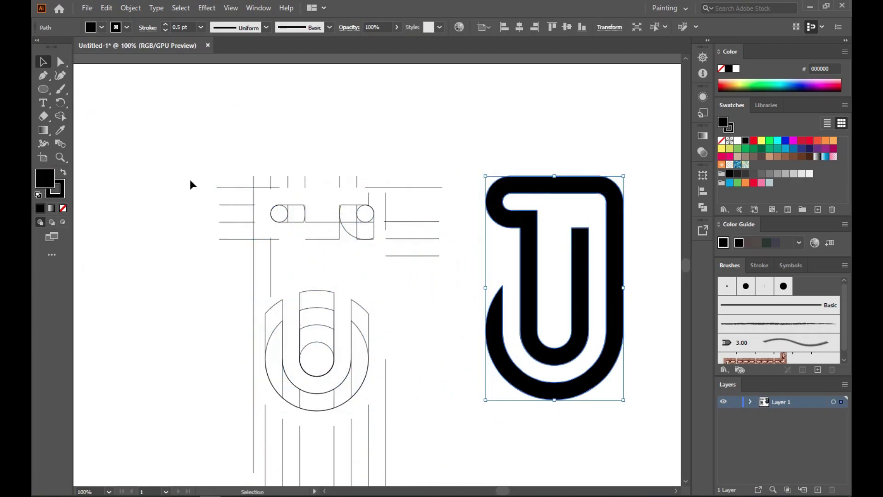
# Step: Marquee-select and delete all the construction guide lines, including the faint leftovers
pyautogui.moveTo(152, 124); pyautogui.dragTo(374, 399)
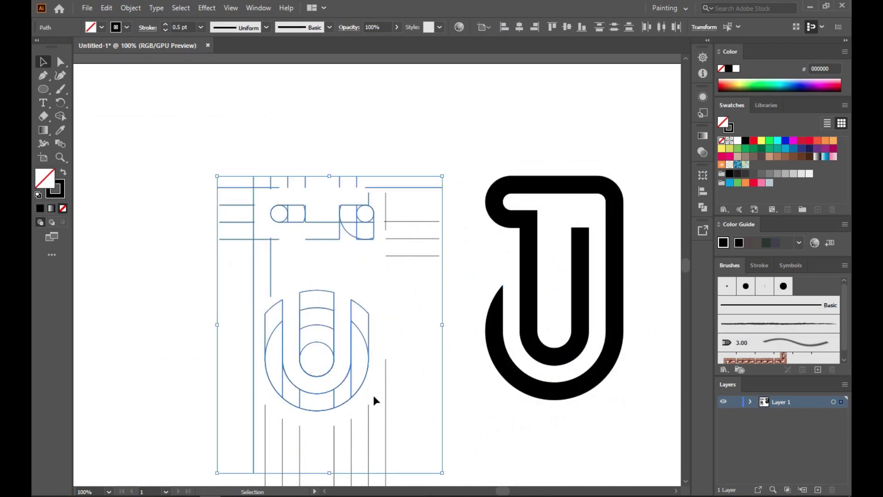
pyautogui.press('Delete')
pyautogui.moveTo(229, 174); pyautogui.dragTo(414, 462)
pyautogui.press('Delete')
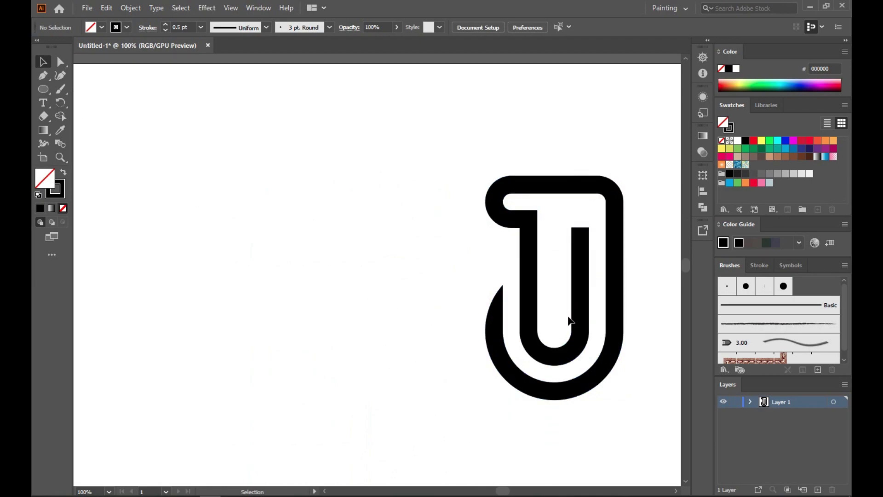
# Step: Move the J back nearer the artboard centre and select it
pyautogui.moveTo(581, 314); pyautogui.dragTo(368, 291)
pyautogui.click(556, 276)
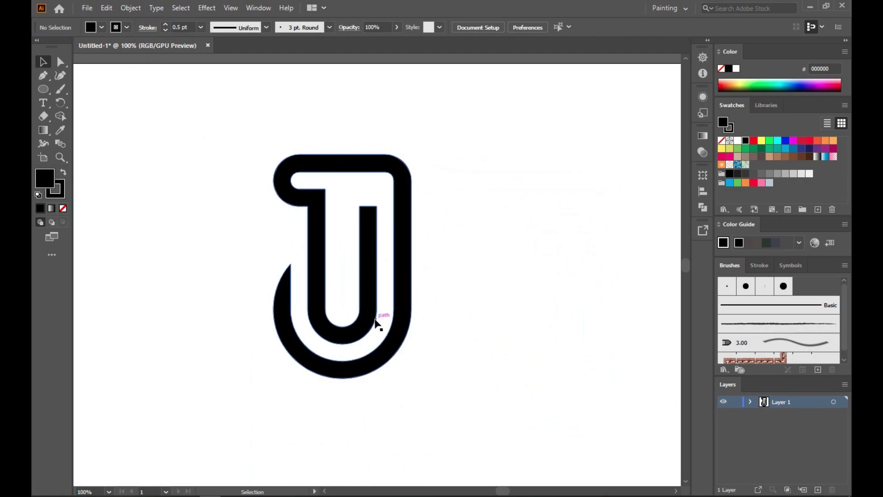
pyautogui.moveTo(365, 319); pyautogui.dragTo(405, 306)
pyautogui.click(531, 332)
pyautogui.moveTo(205, 113); pyautogui.dragTo(478, 377)
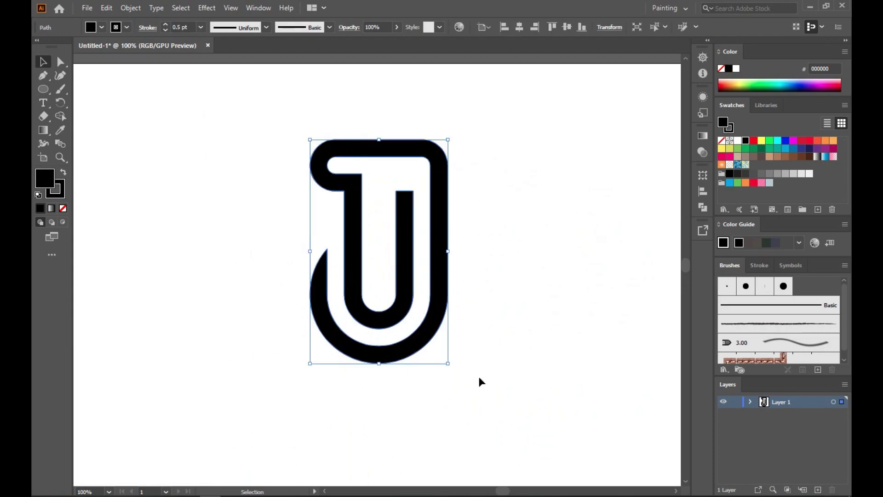
# Step: Fill the J with a linear gradient, RGB Blue on the left stop and cyan on the right
pyautogui.click(710, 137)
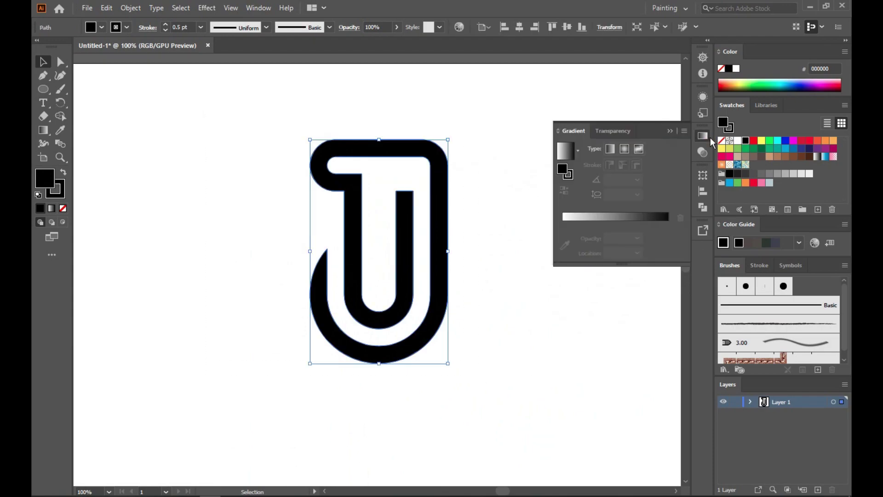
pyautogui.click(609, 150)
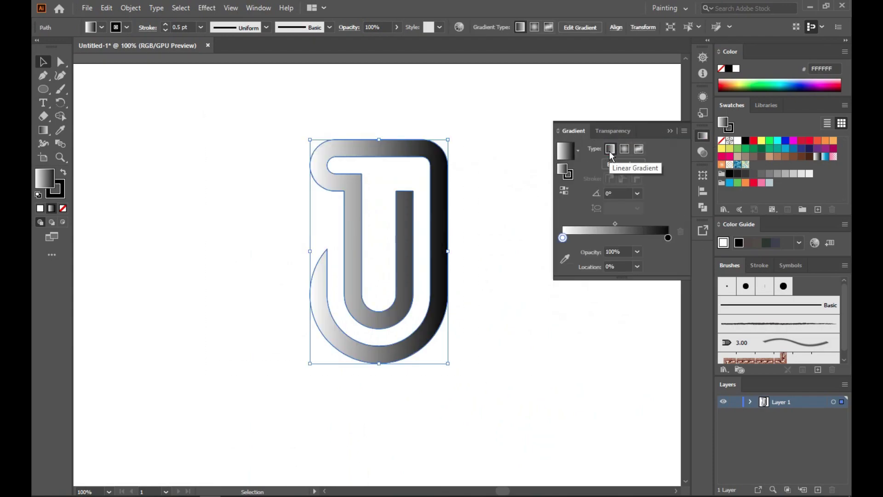
pyautogui.click(561, 237)
pyautogui.doubleClick(562, 238)
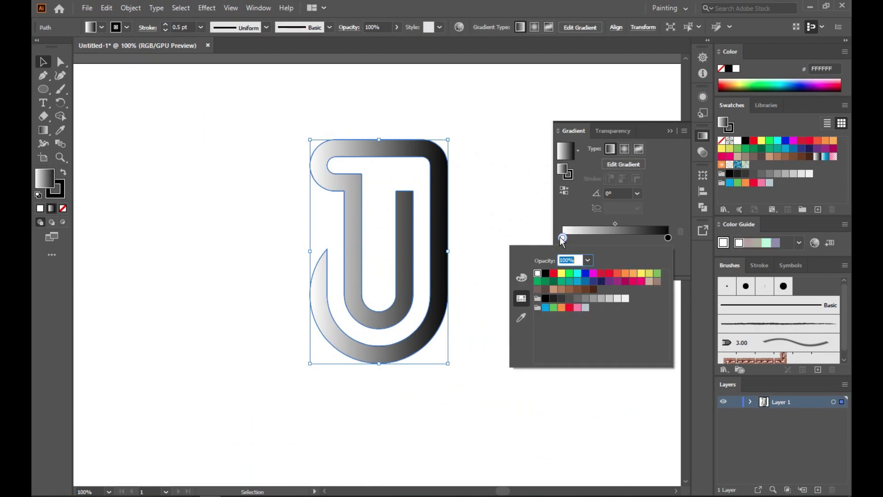
pyautogui.click(586, 275)
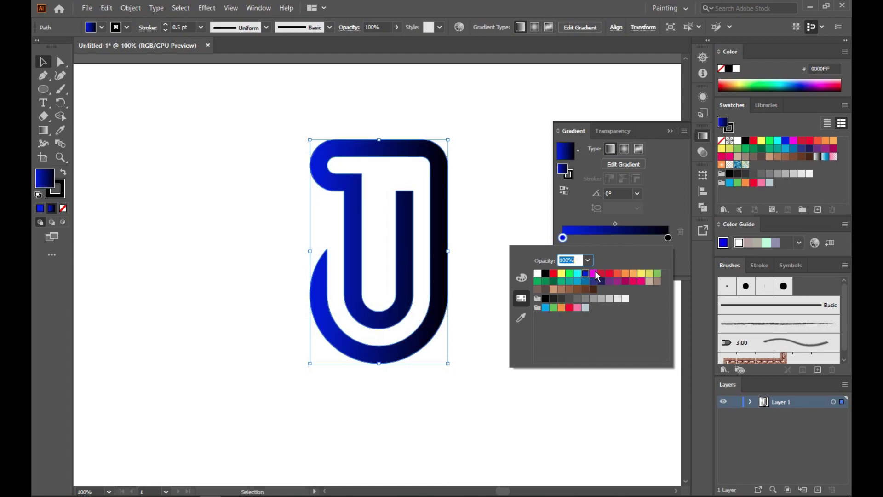
pyautogui.click(668, 238)
pyautogui.doubleClick(666, 237)
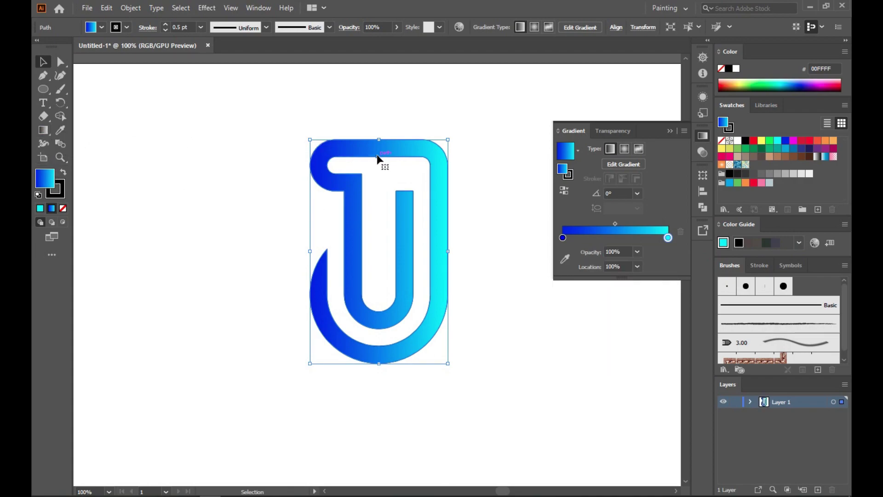
# Step: Undo the accidental rotation and angle the gradient to -143.376°, blue top-right to cyan bottom-left
pyautogui.moveTo(443, 134); pyautogui.dragTo(405, 194)
pyautogui.hotkey('ctrl', 'z')
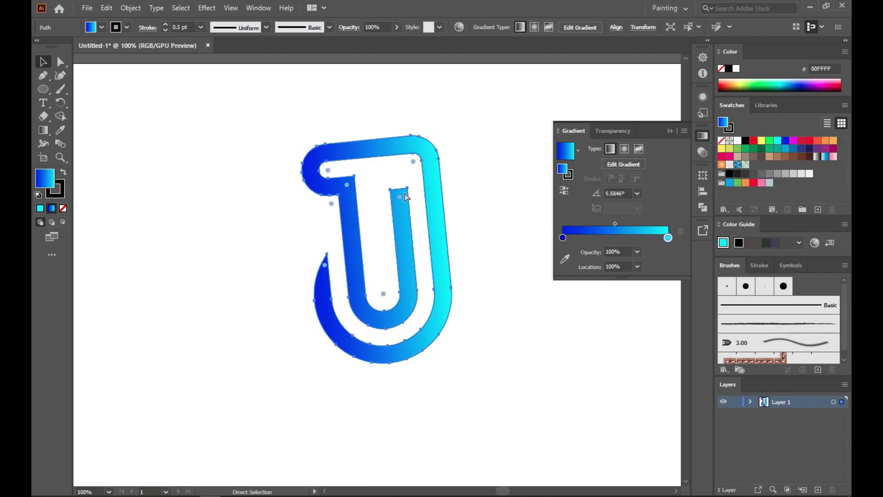
pyautogui.click(45, 131)
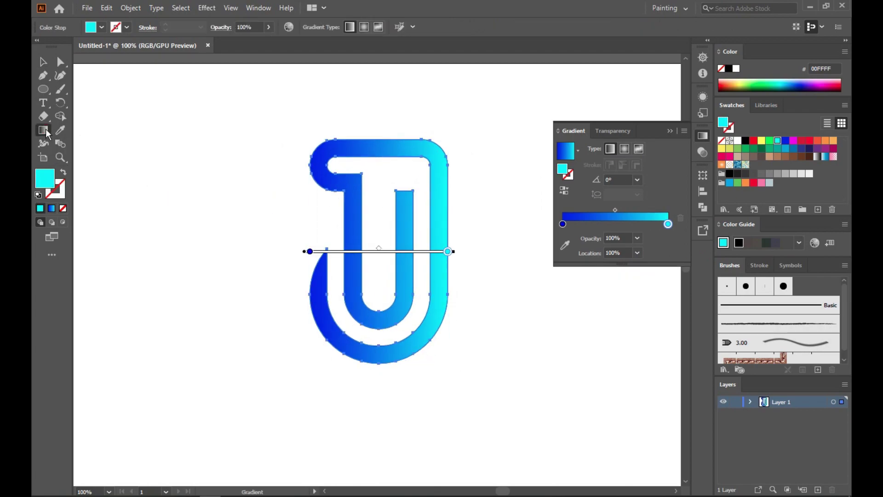
pyautogui.moveTo(443, 135)
pyautogui.mouseDown()
pyautogui.moveTo(339, 305)
pyautogui.moveTo(327, 296)
pyautogui.moveTo(291, 331)
pyautogui.moveTo(327, 326)
pyautogui.moveTo(347, 298)
pyautogui.moveTo(327, 309)
pyautogui.moveTo(363, 310)
pyautogui.moveTo(349, 305)
pyautogui.moveTo(363, 293)
pyautogui.moveTo(375, 253)
pyautogui.moveTo(325, 252)
pyautogui.moveTo(336, 215)
pyautogui.mouseUp()
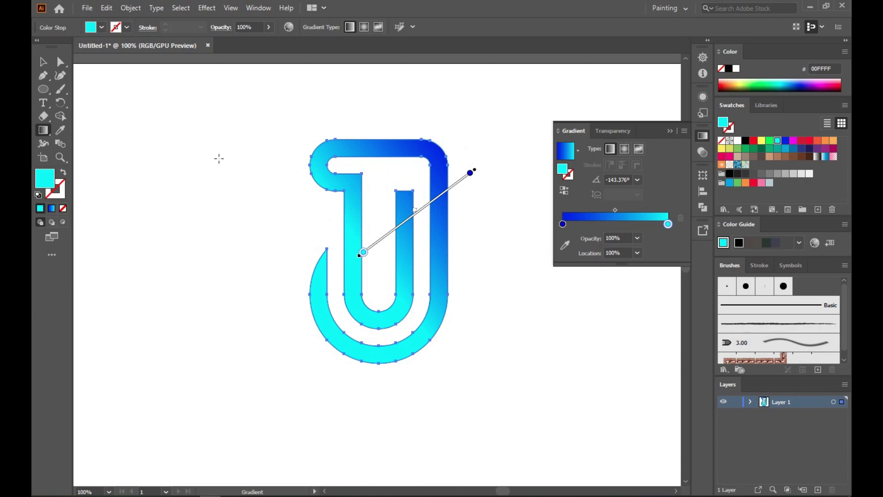
pyautogui.press('v')
pyautogui.click(224, 266)
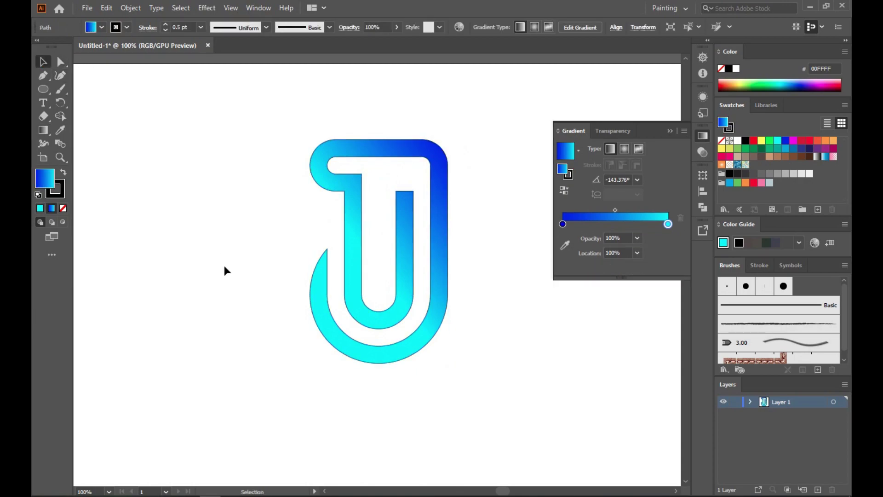
# Step: Select the gradient J and close the Gradient panel
pyautogui.scroll(-2, 299, 350)
pyautogui.scroll(1, 299, 348)
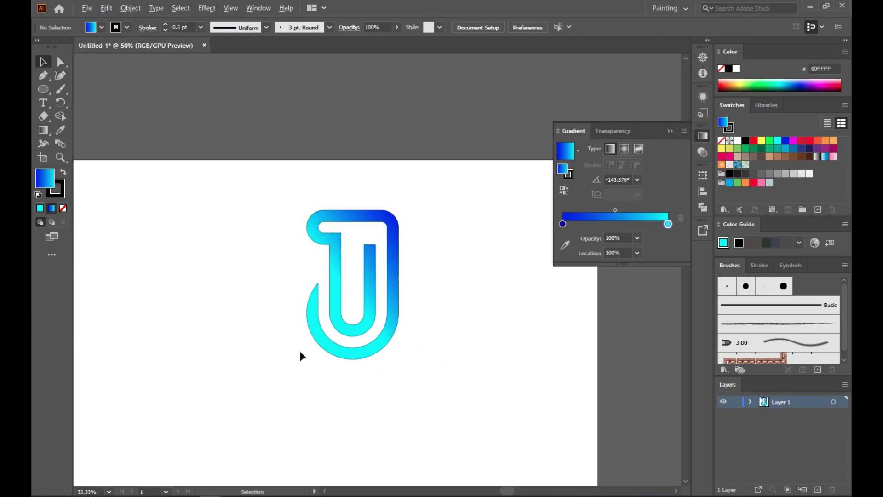
pyautogui.moveTo(226, 213); pyautogui.dragTo(405, 299)
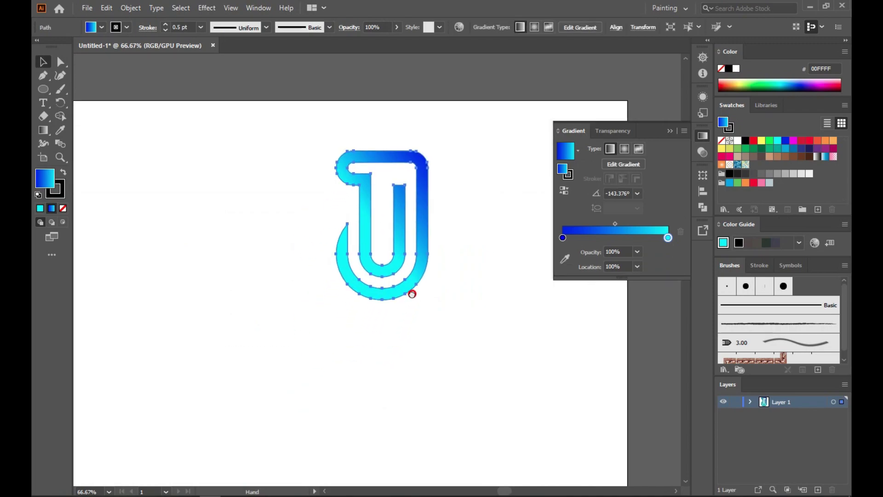
pyautogui.click(670, 131)
# Step: Reposition the J in the upper part of the artboard and deselect it
pyautogui.moveTo(421, 260); pyautogui.dragTo(355, 312)
pyautogui.click(463, 311)
pyautogui.moveTo(430, 371); pyautogui.dragTo(453, 333)
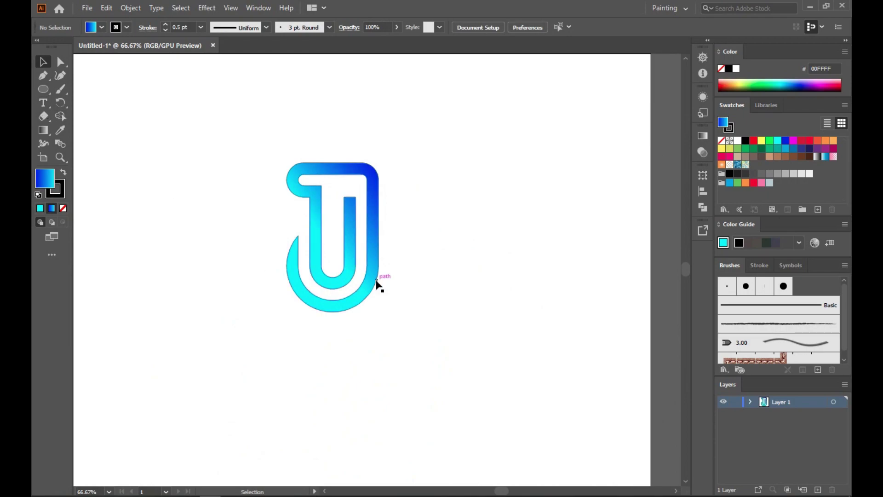
pyautogui.moveTo(373, 275); pyautogui.dragTo(394, 232)
pyautogui.click(490, 280)
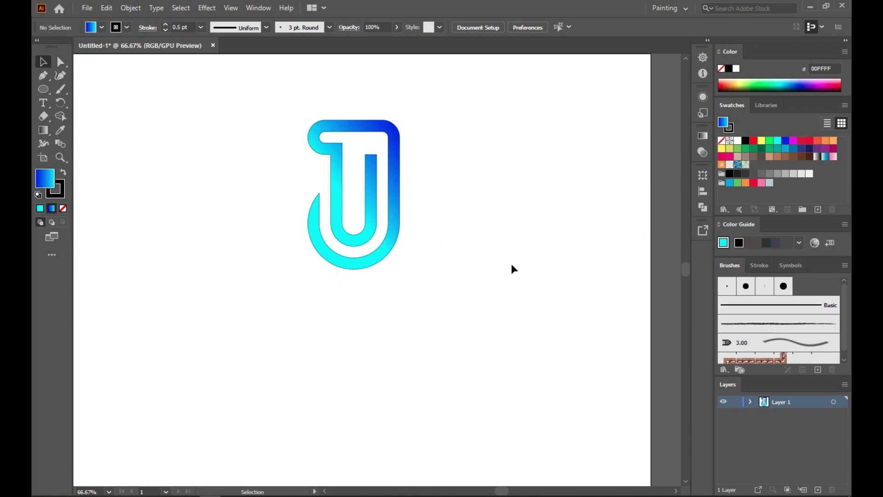
# Step: Pick the Type tool to add text beside the J logo
pyautogui.click(42, 102)
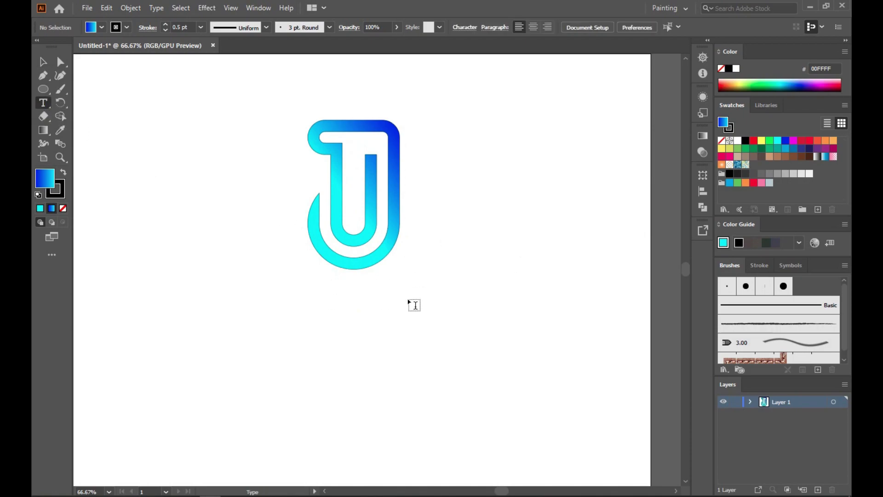